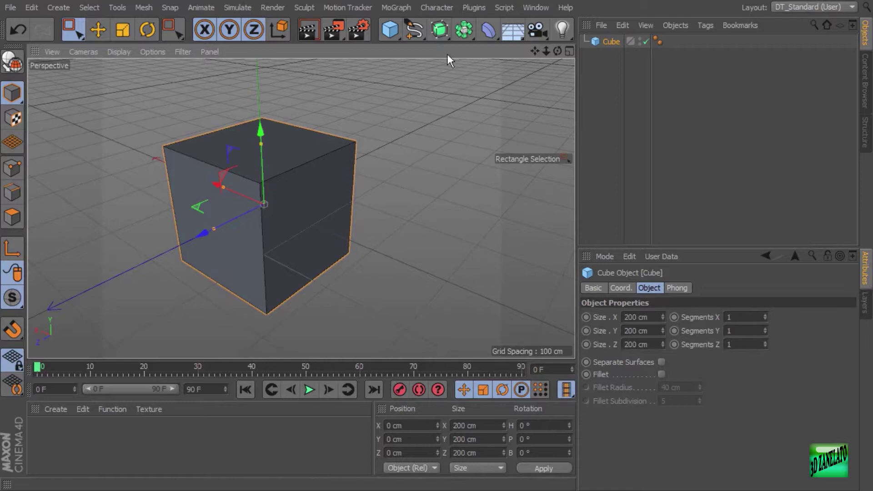
Add a Subdivision Surface generator and make the cube its child
click(441, 31)
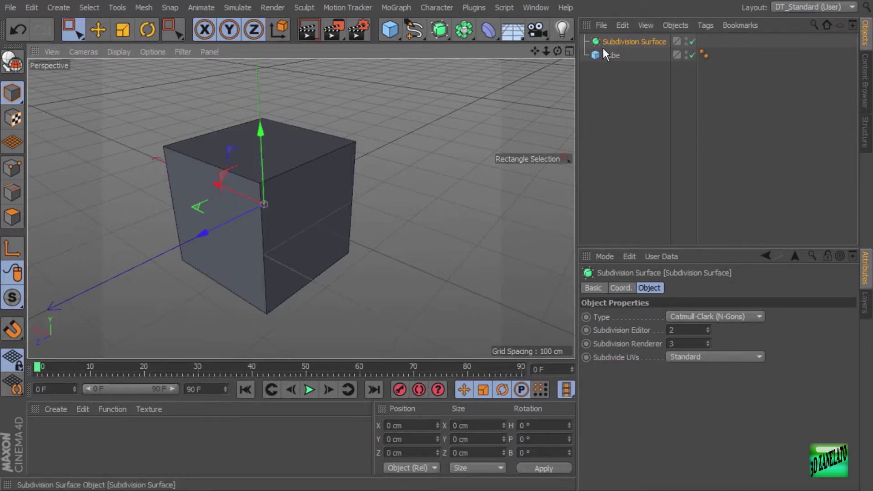
alt+drag(390, 200, 433, 220)
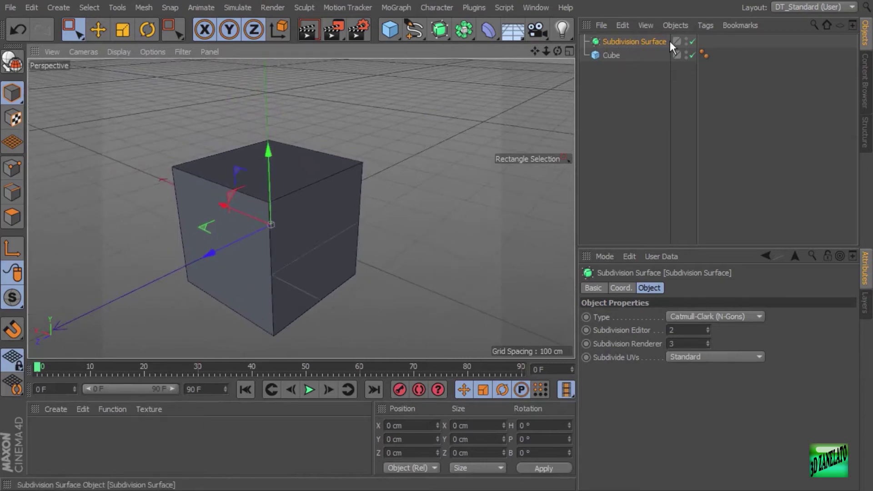
click(436, 33)
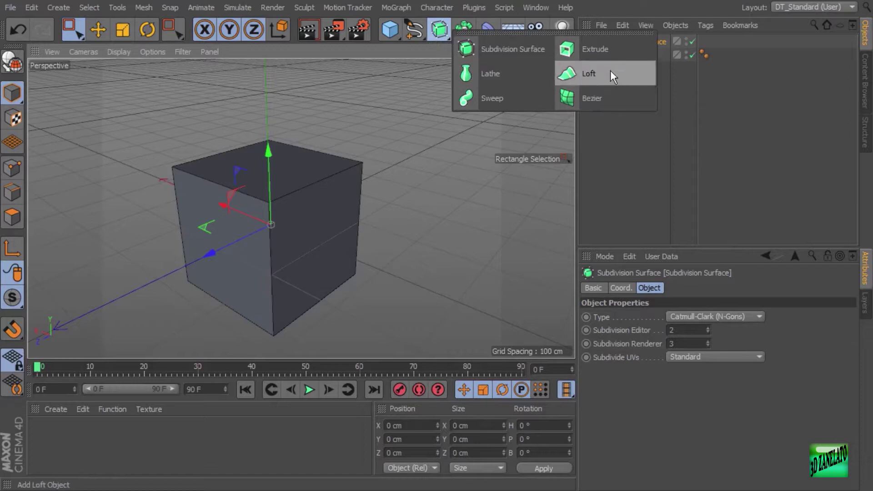
click(716, 135)
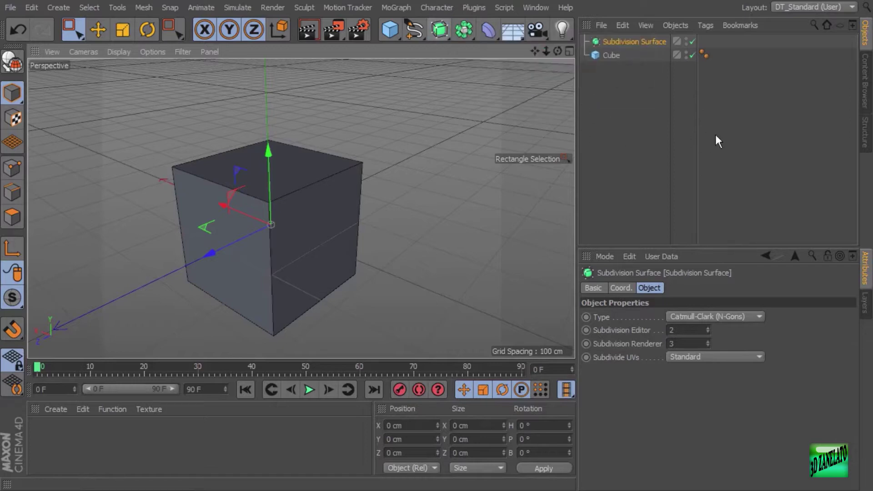
click(604, 56)
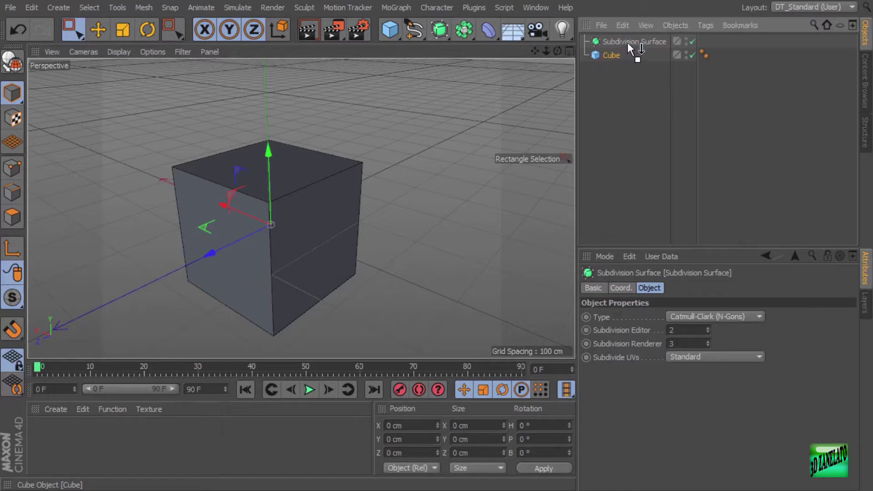
drag(632, 42, 631, 42)
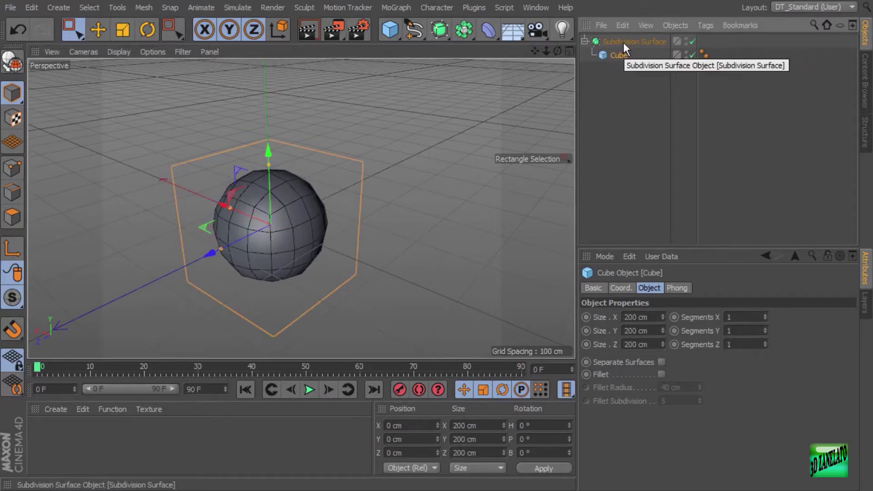
alt+drag(314, 232, 405, 190)
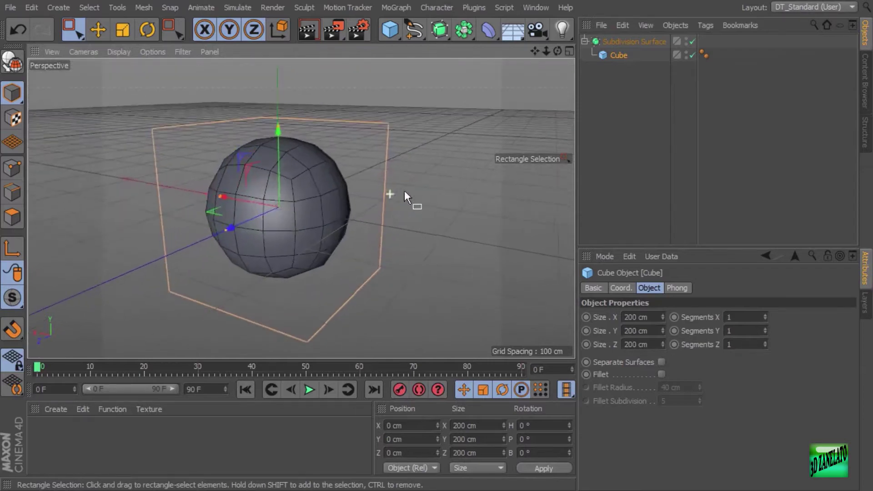
Change the Subdivision Surface's editor subdivision by one level and restore it to 2
click(616, 42)
alt+drag(501, 95, 446, 223)
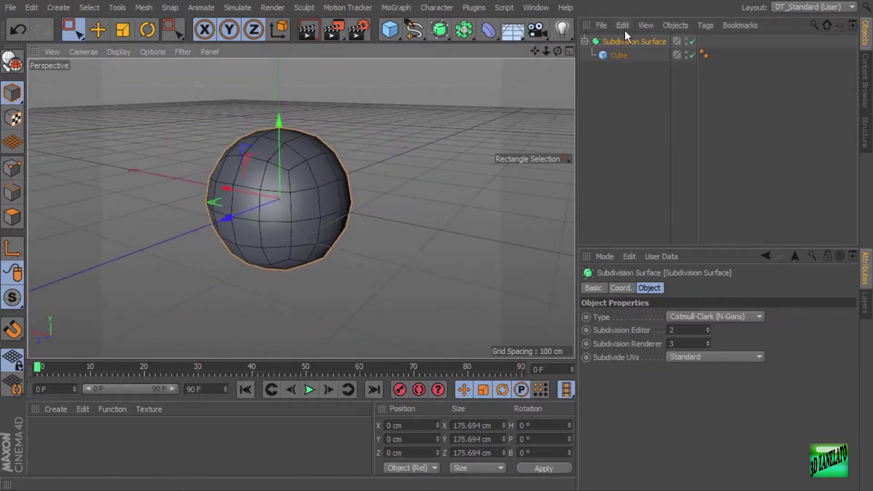
click(707, 328)
click(708, 332)
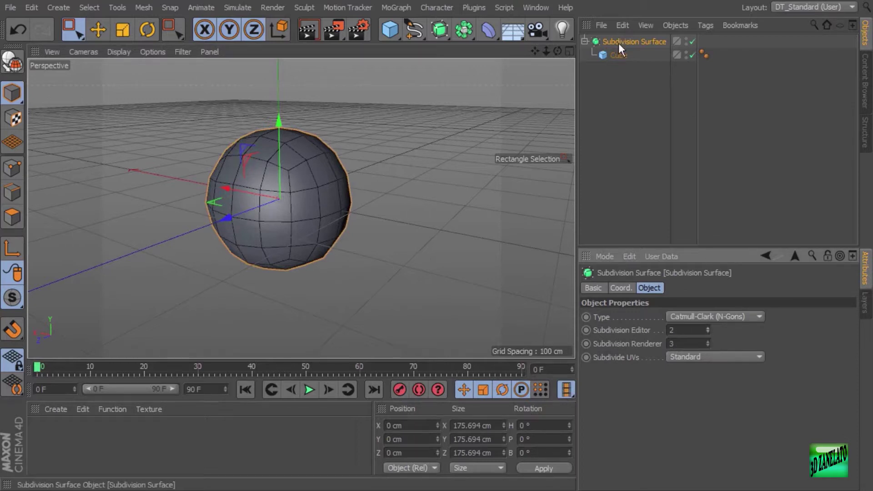
alt+drag(427, 160, 450, 180)
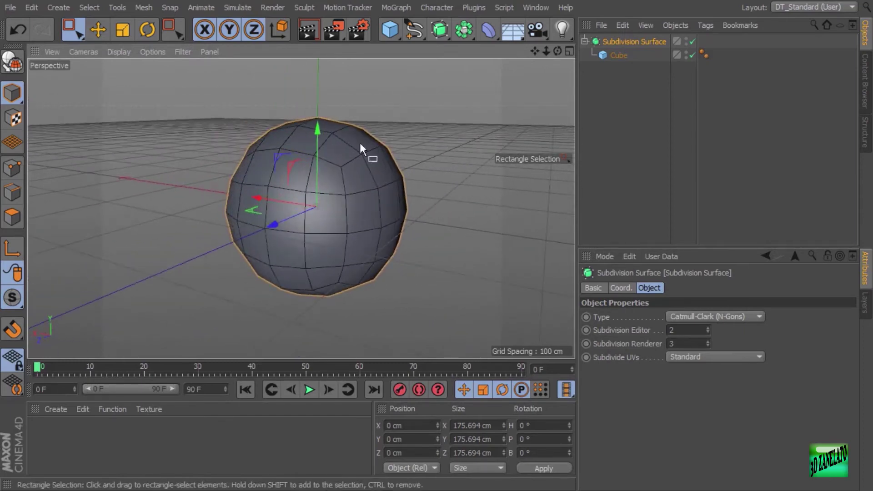
Disable and re-enable the Subdivision Surface to compare the plain cube with its smoothed form
click(692, 41)
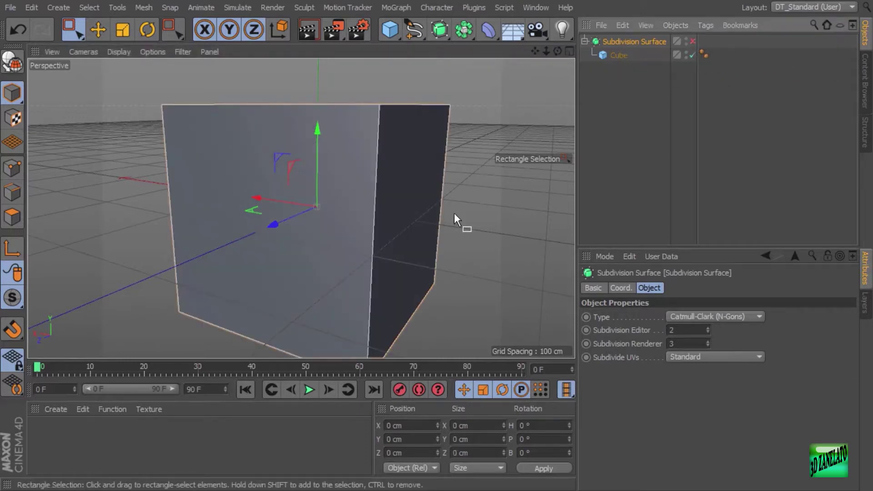
scroll(454, 179, down, 6)
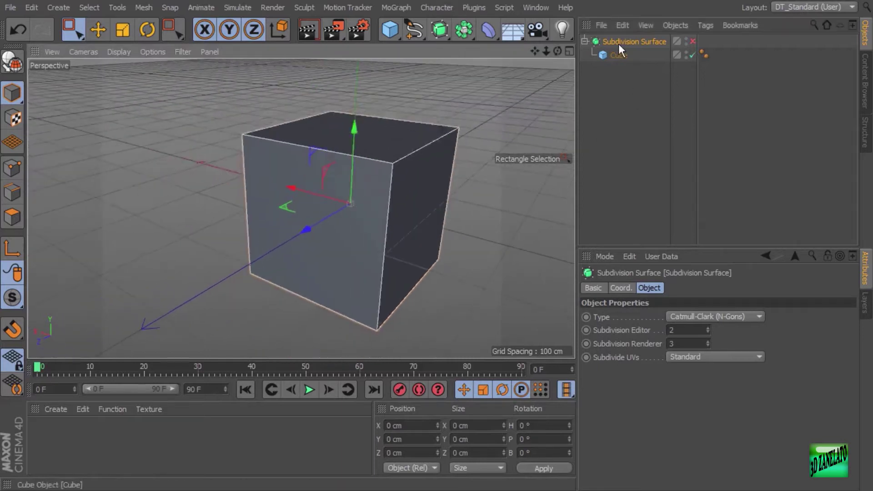
alt+middle_drag(490, 137, 442, 153)
alt+drag(442, 153, 449, 143)
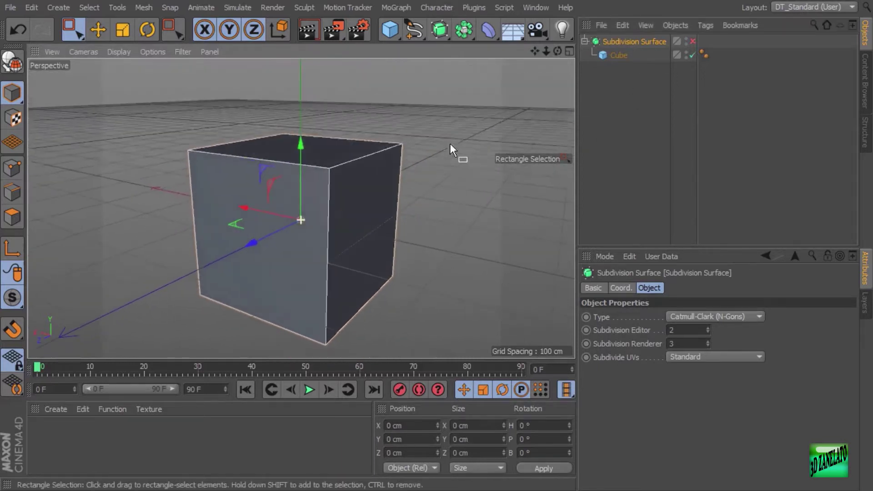
click(692, 42)
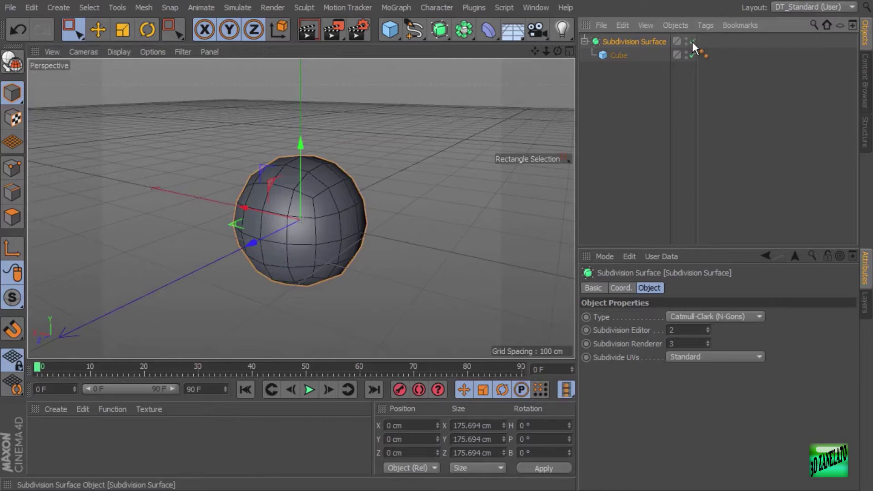
click(692, 41)
click(691, 42)
Hide the Subdivision Surface in the viewport and restore its default visibility
click(686, 39)
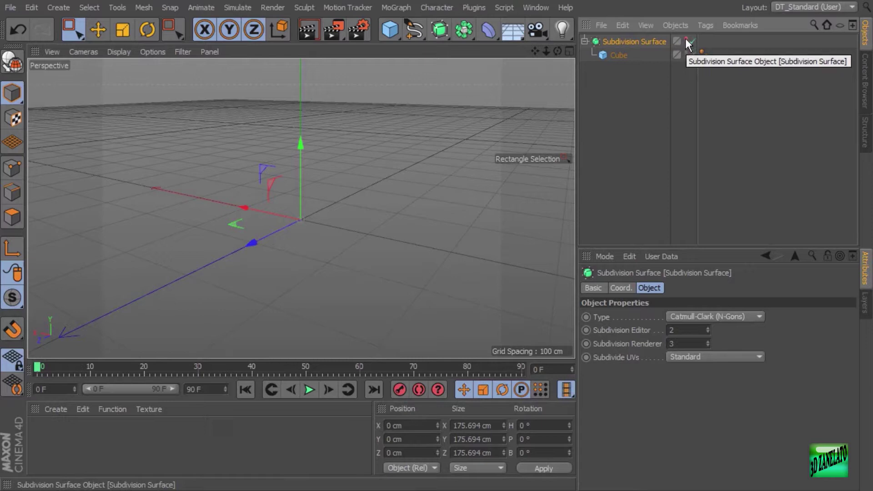
click(686, 39)
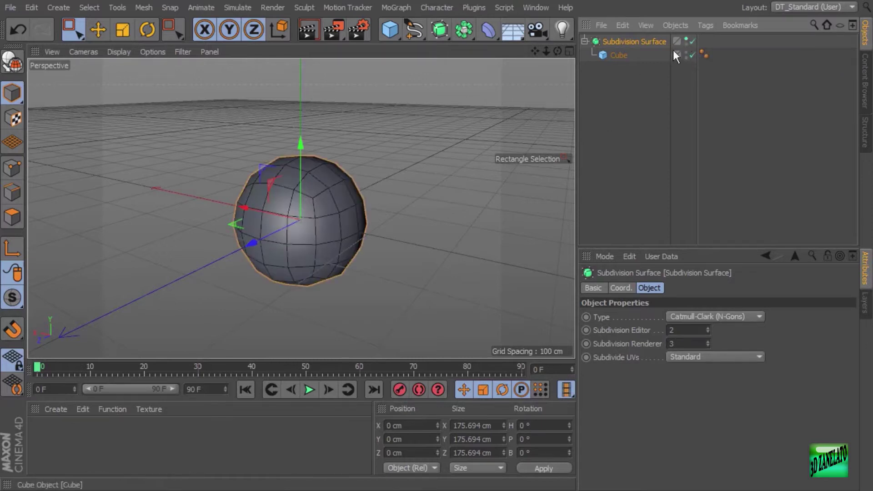
click(686, 41)
click(686, 41)
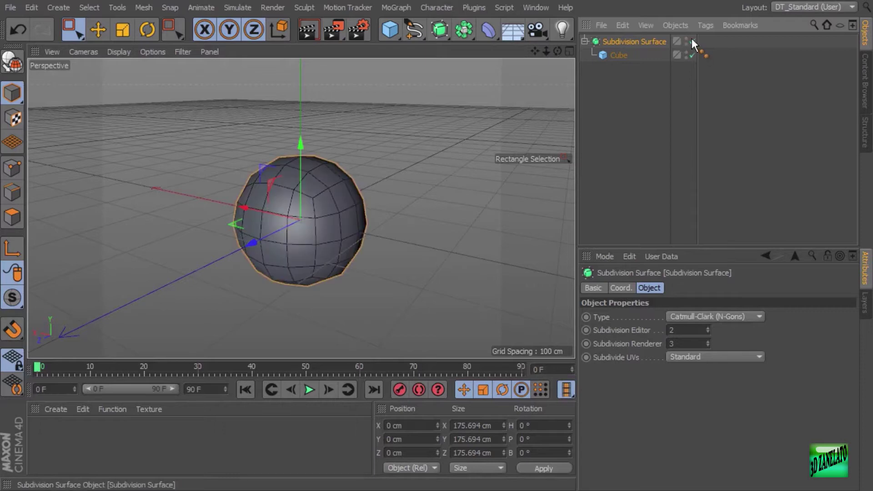
Cycle the viewport visibility of the Subdivision Surface and its cube, leaving the Subdivision Surface hidden in the editor
click(687, 39)
click(686, 39)
click(687, 40)
click(687, 51)
click(687, 50)
click(687, 40)
click(686, 39)
click(686, 39)
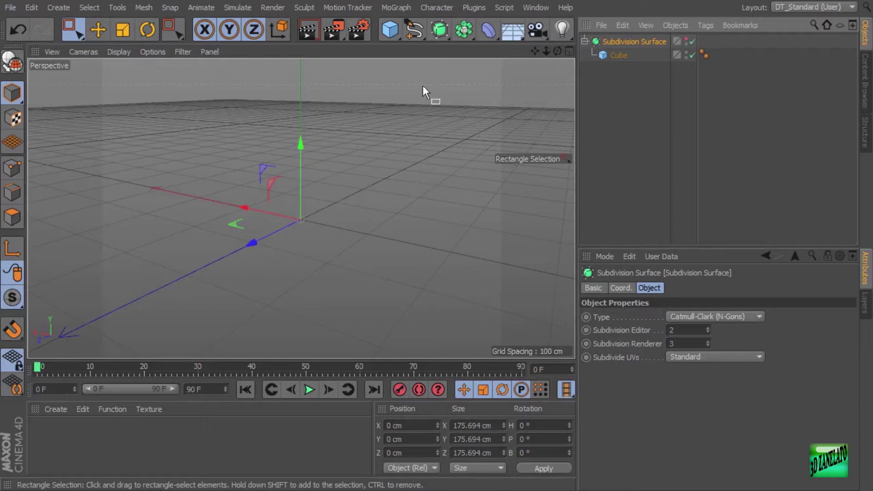
Add a Circle spline and duplicate it twice along Z, to about 617 cm and about -358 cm
click(417, 31)
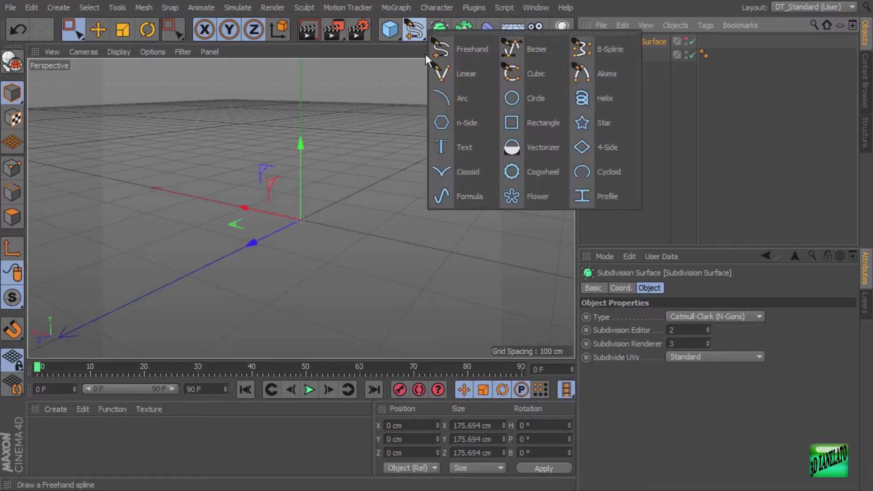
click(530, 99)
alt+right_drag(512, 236, 443, 220)
alt+drag(470, 215, 357, 221)
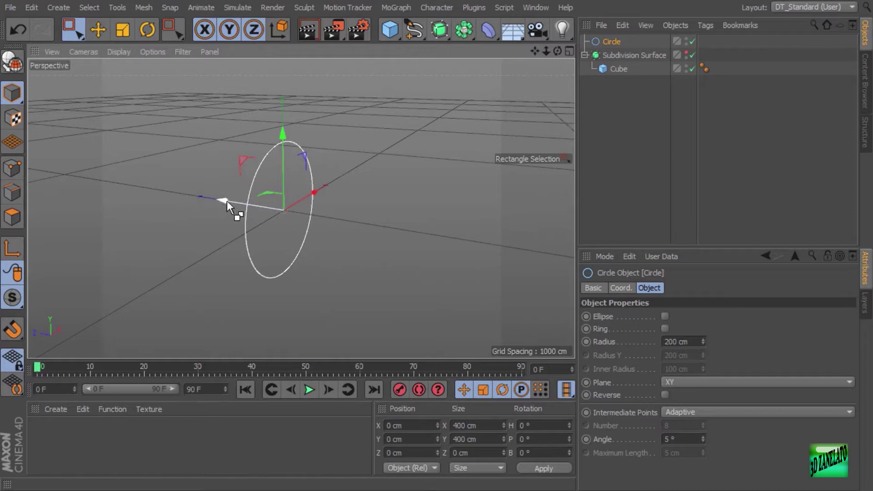
ctrl+drag(226, 199, 88, 181)
alt+drag(375, 231, 444, 255)
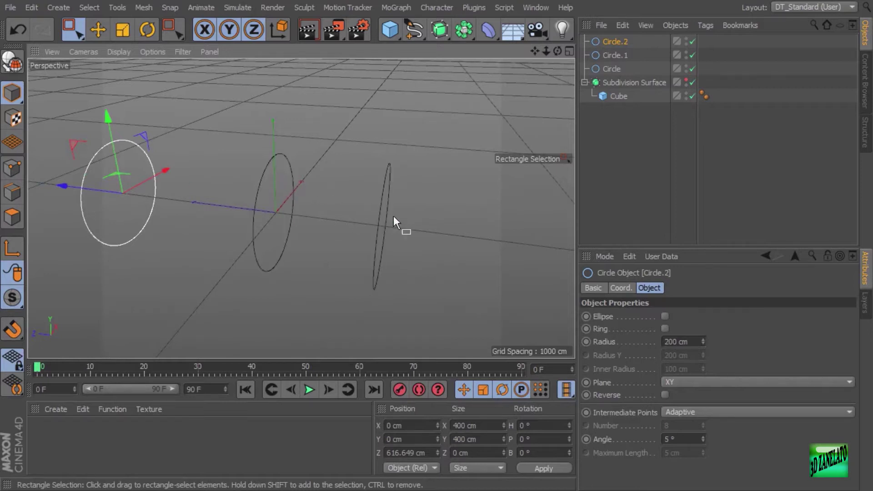
Add a Loft generator and make all three circles its children
click(445, 28)
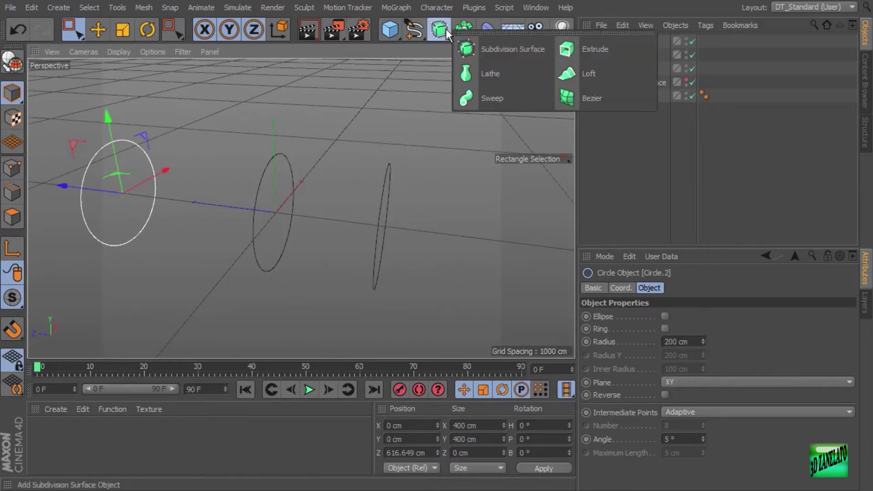
click(607, 77)
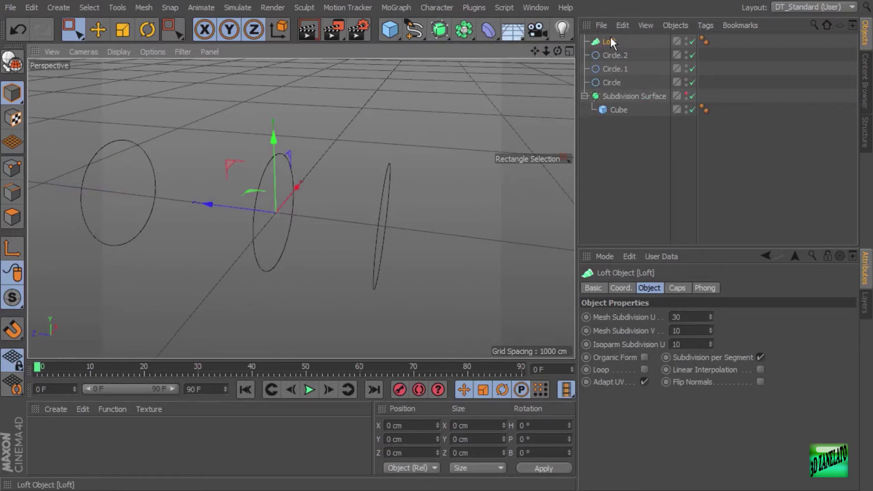
click(614, 55)
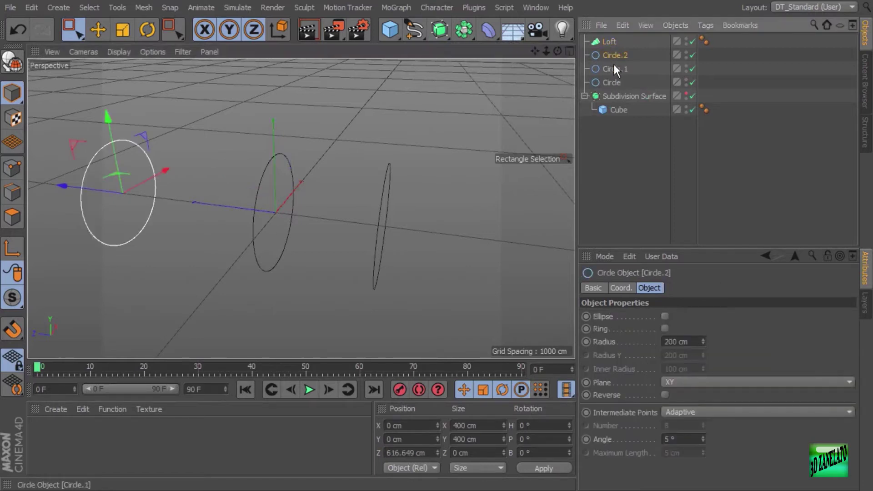
ctrl+click(613, 69)
ctrl+click(612, 80)
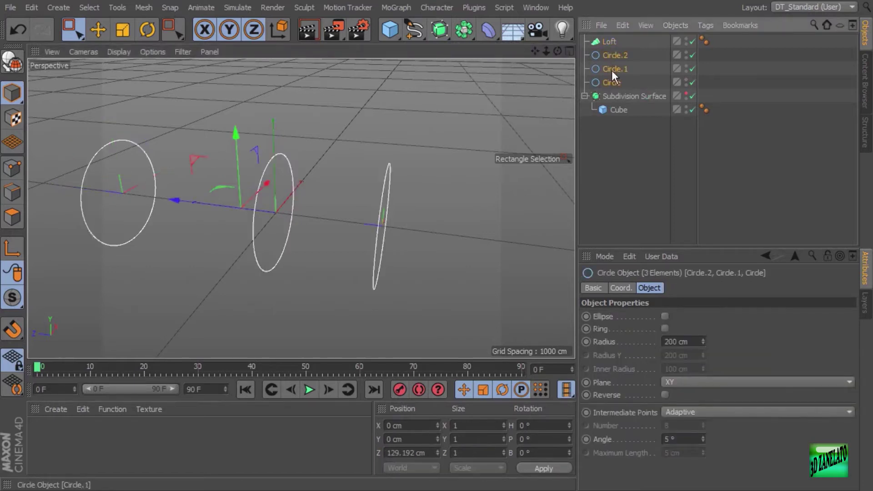
drag(614, 49, 613, 40)
click(616, 42)
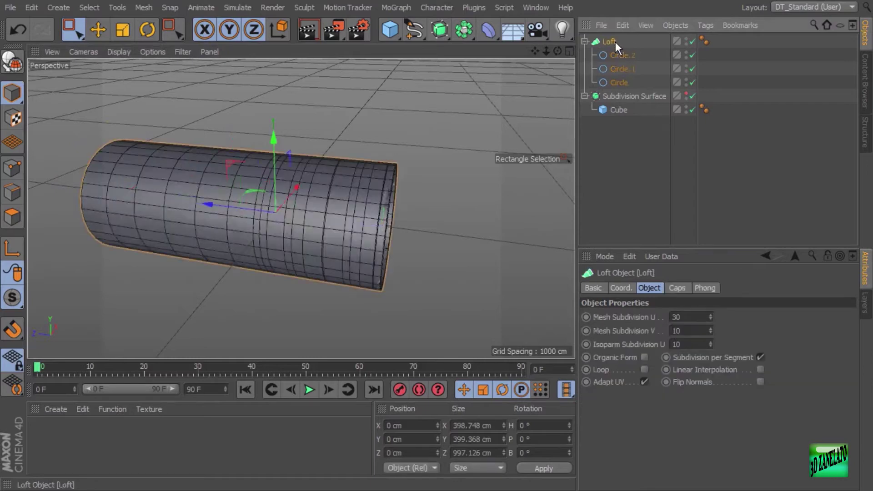
Reorder the splines inside the Loft by placing Circle.1 below Circle
alt+drag(444, 191, 406, 170)
alt+middle_drag(285, 183, 361, 197)
alt+right_drag(362, 197, 568, 147)
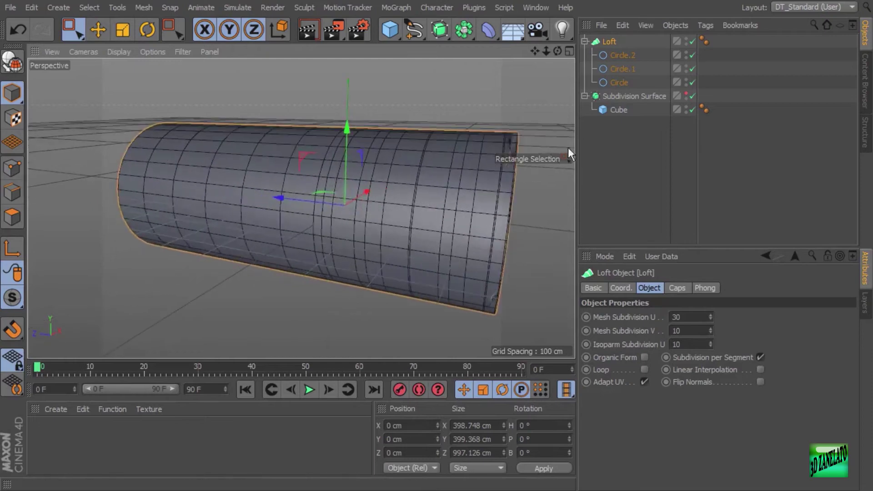
click(616, 84)
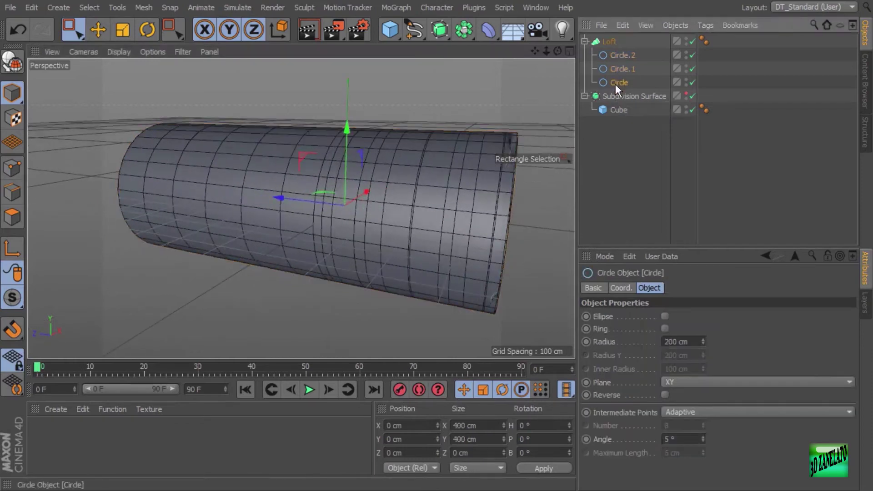
click(618, 75)
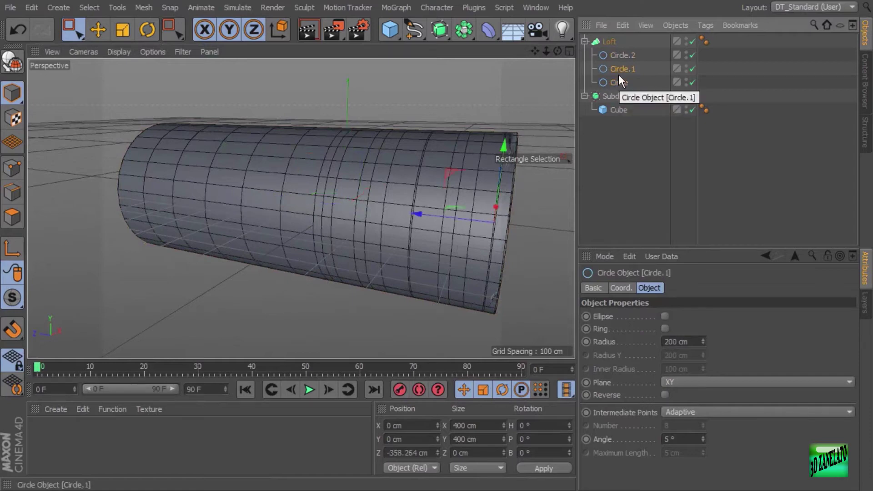
click(623, 55)
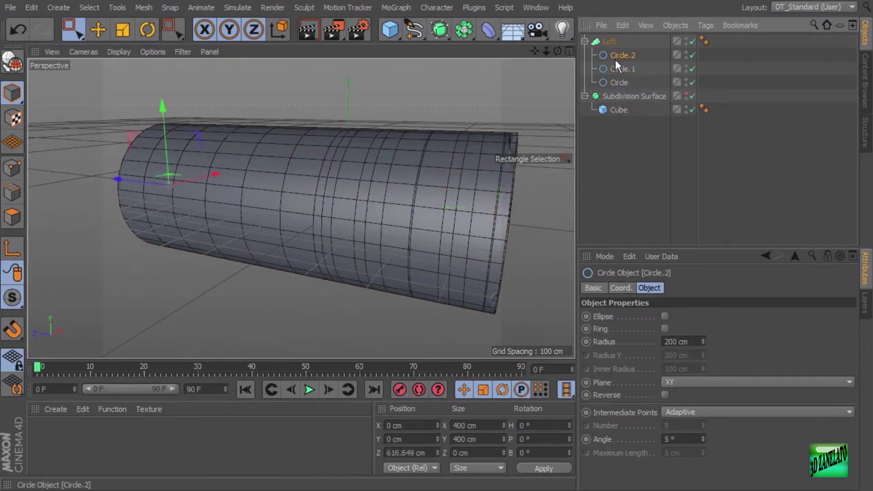
click(615, 70)
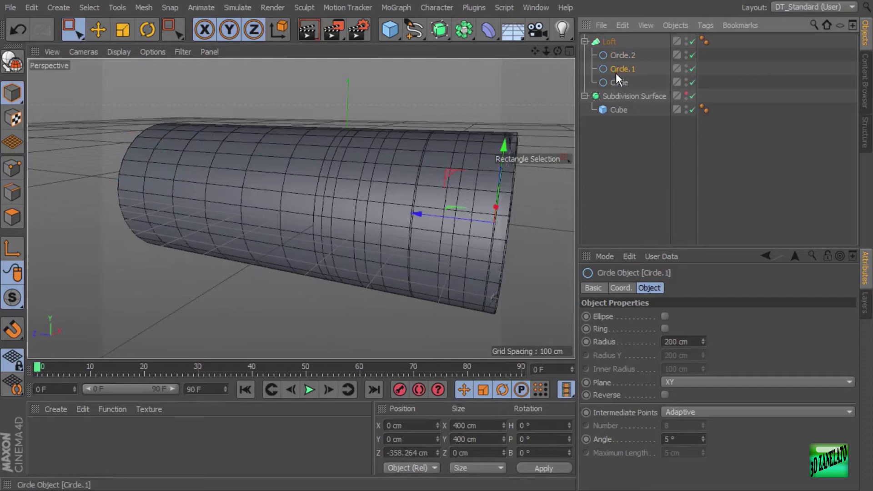
drag(618, 82, 618, 86)
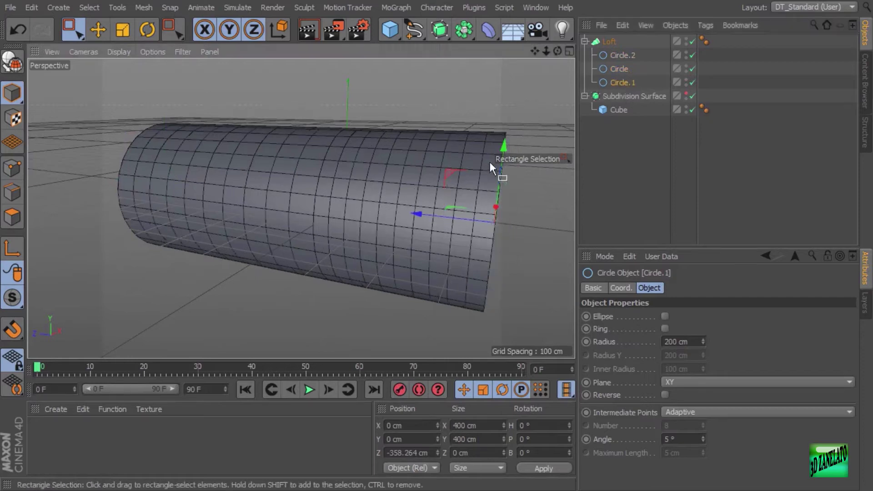
Bend the loft by raising the middle circle along Y and lowering Circle.2 to about -226 cm in Y
alt+drag(489, 161, 460, 161)
alt+middle_drag(459, 161, 440, 161)
alt+drag(441, 161, 479, 182)
alt+right_drag(479, 181, 471, 173)
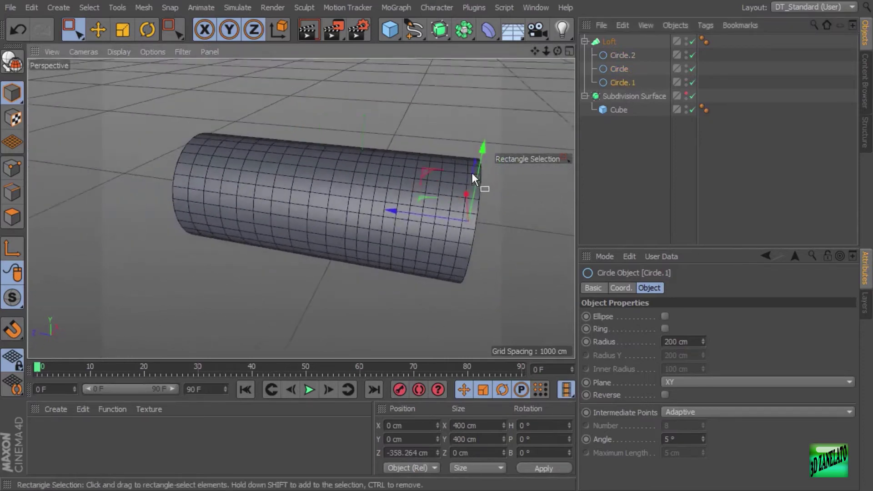
alt+drag(471, 173, 484, 175)
click(626, 69)
drag(361, 142, 378, 101)
click(623, 55)
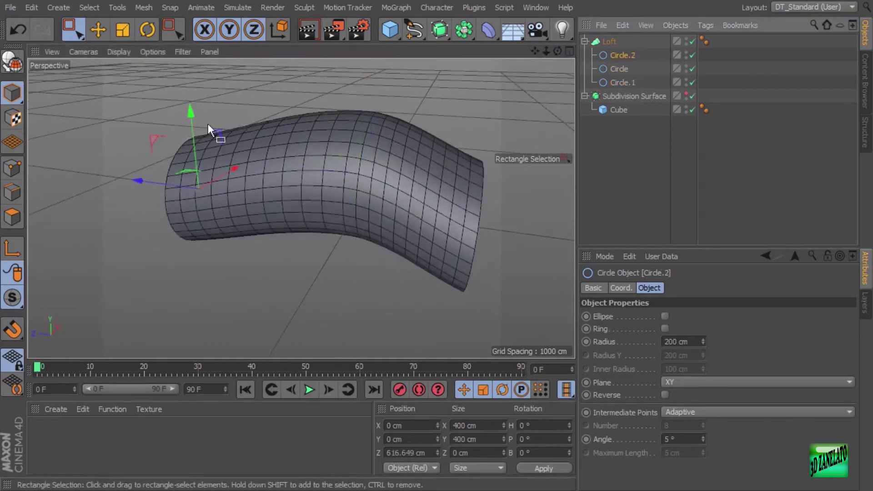
drag(189, 116, 194, 213)
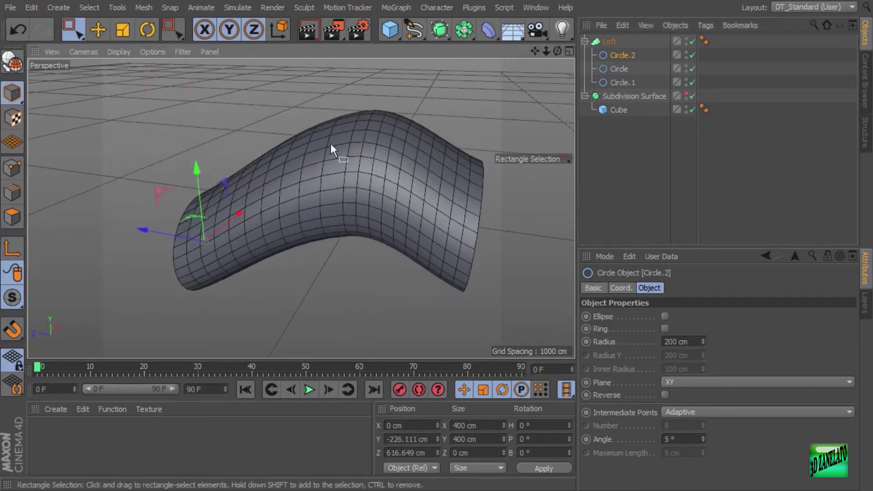
Turn on the Ring option for the Circle.2 spline in the Loft to hollow out the tube
click(619, 83)
drag(486, 149, 504, 196)
alt+middle_drag(504, 196, 449, 183)
alt+drag(450, 183, 464, 160)
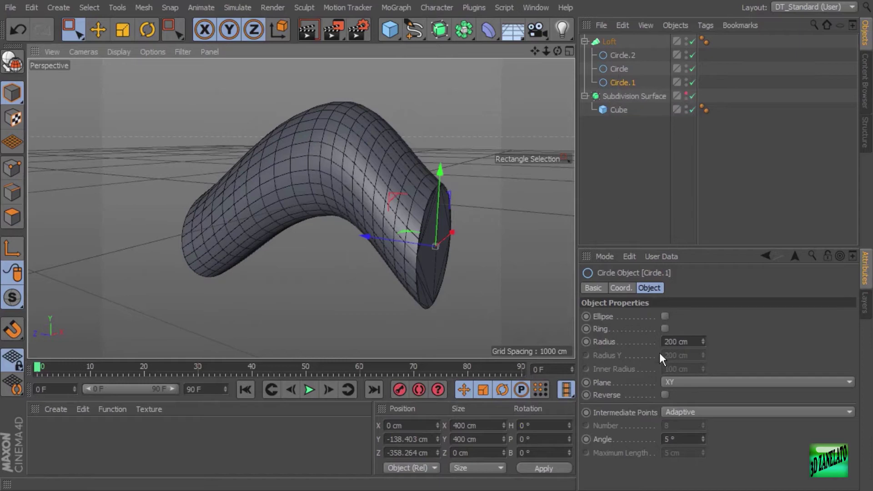
click(617, 69)
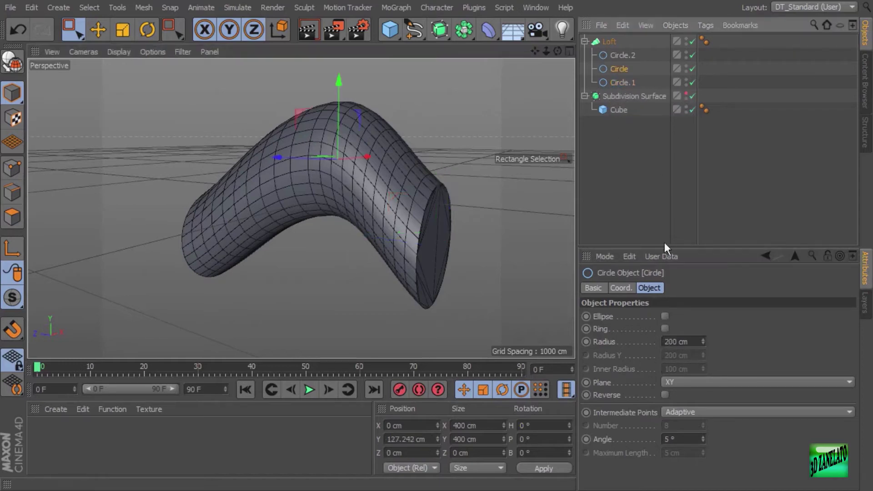
click(618, 55)
click(665, 328)
alt+drag(478, 207, 443, 187)
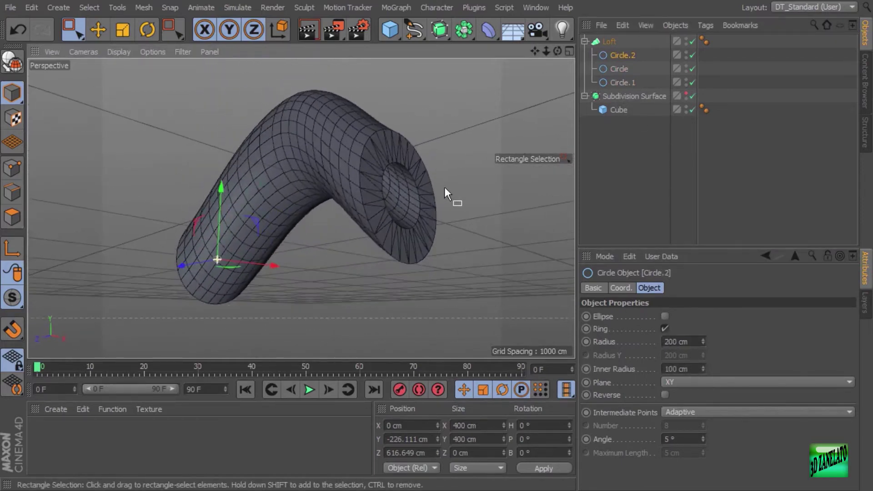
Rotate the Circle.1 spline to tilt the open end of the lofted tube downward
click(614, 85)
click(147, 30)
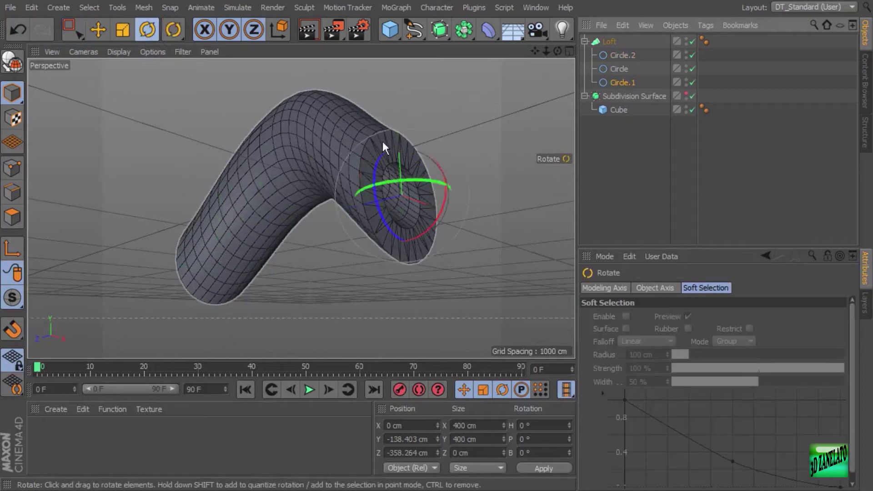
drag(435, 161, 530, 236)
click(481, 230)
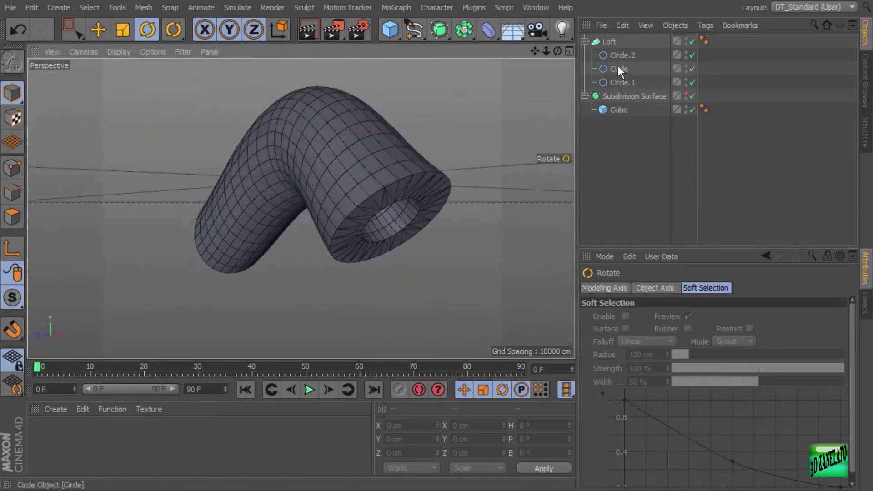
Set both the start and end caps of the Loft to Fillet Cap
click(609, 42)
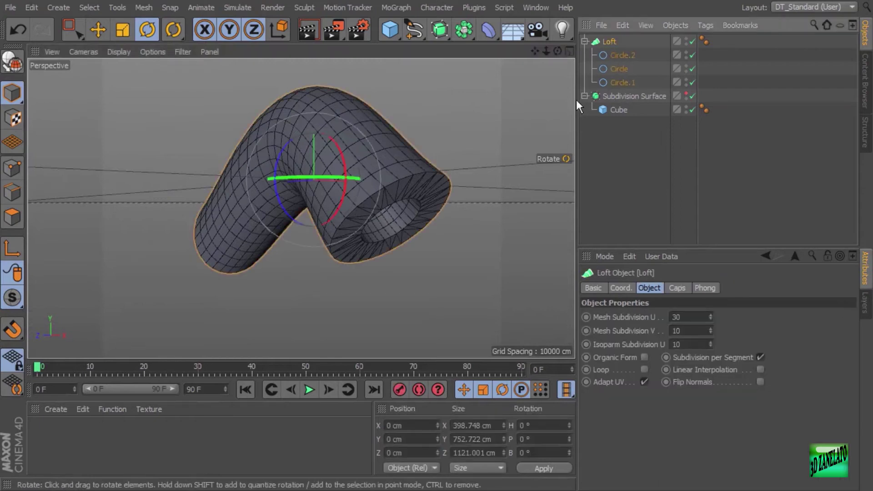
mouse_move(427, 275)
alt+mouse_down()
mouse_move(441, 285)
mouse_move(455, 274)
mouse_move(434, 271)
alt+mouse_up()
alt+middle_drag(434, 271, 438, 293)
scroll(441, 276, up, 2)
alt+drag(449, 273, 527, 273)
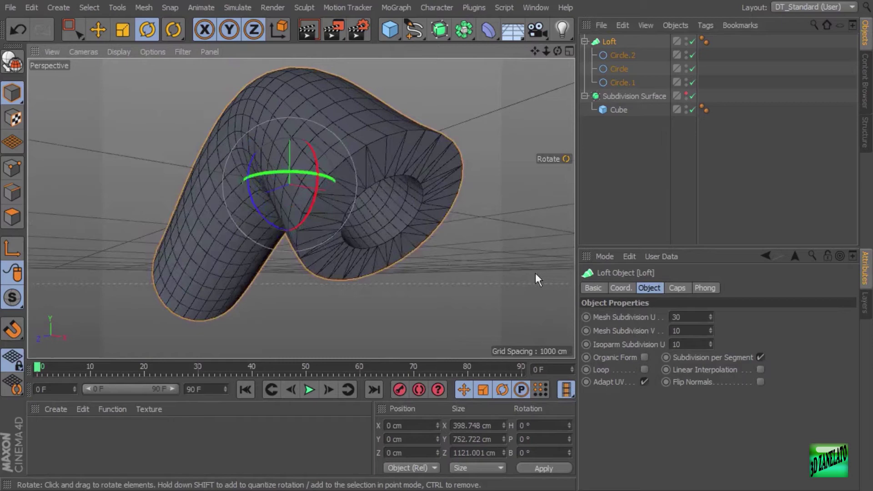
click(675, 288)
click(727, 316)
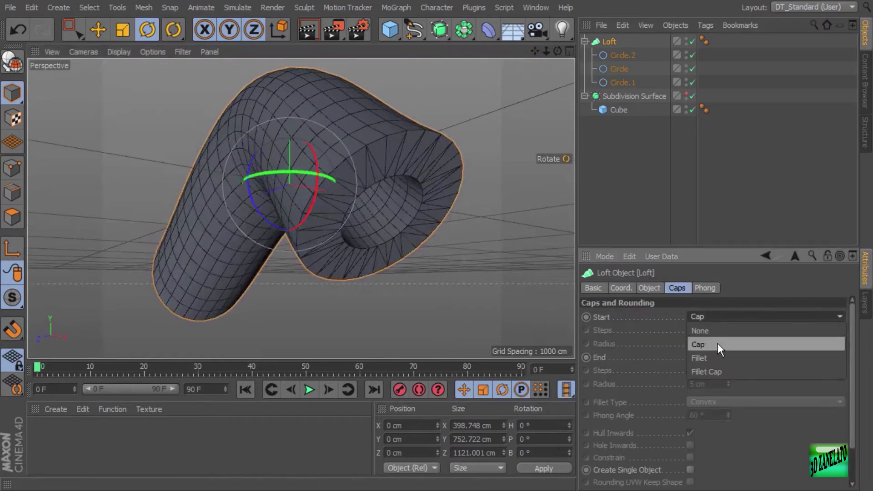
click(708, 371)
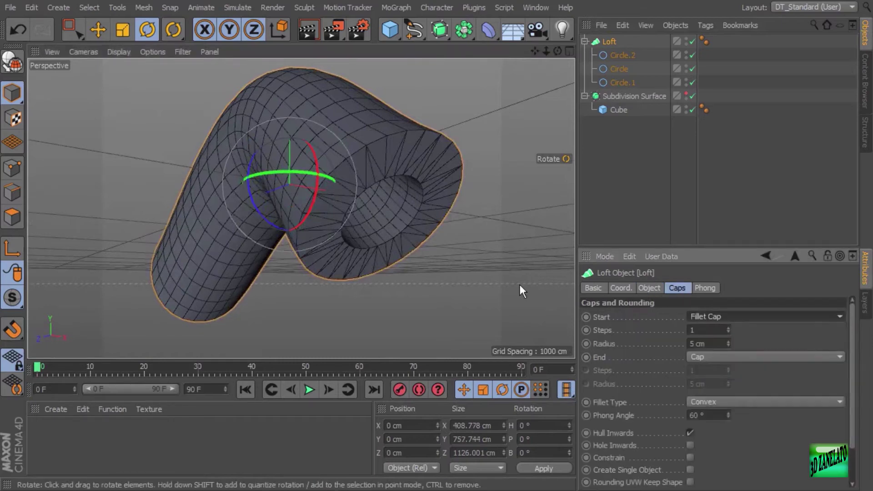
click(729, 357)
click(721, 397)
Set the Loft's end cap fillet to a radius of 14 cm and 4 steps, leaving the start radius at 5 cm
scroll(455, 229, up, 2)
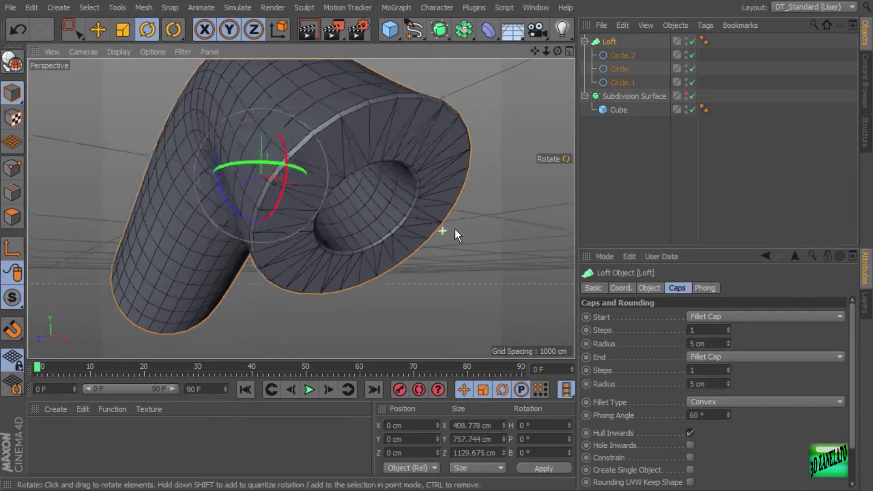
scroll(455, 228, up, 2)
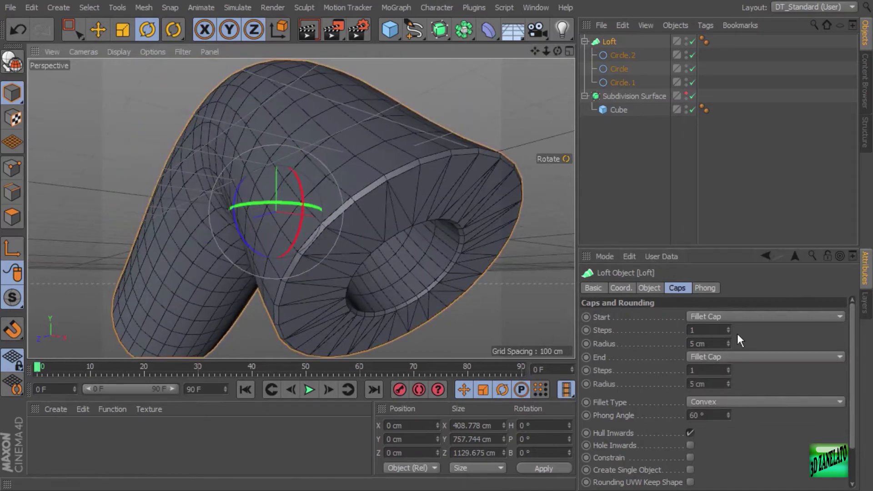
drag(730, 343, 729, 343)
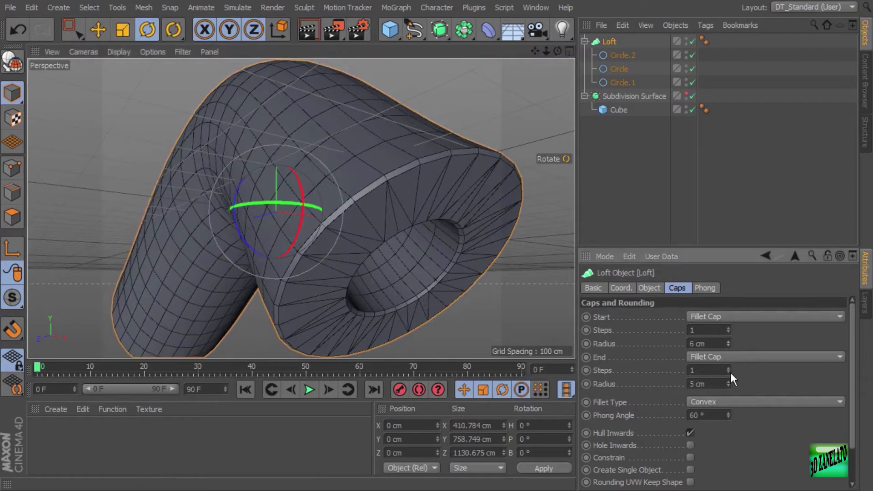
key(ctrl+z)
click(728, 382)
drag(728, 382, 727, 372)
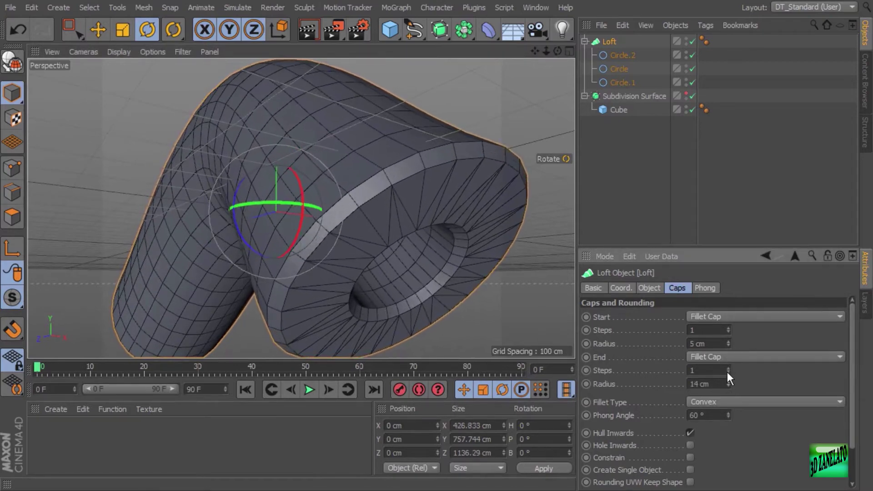
click(727, 367)
click(728, 367)
click(727, 367)
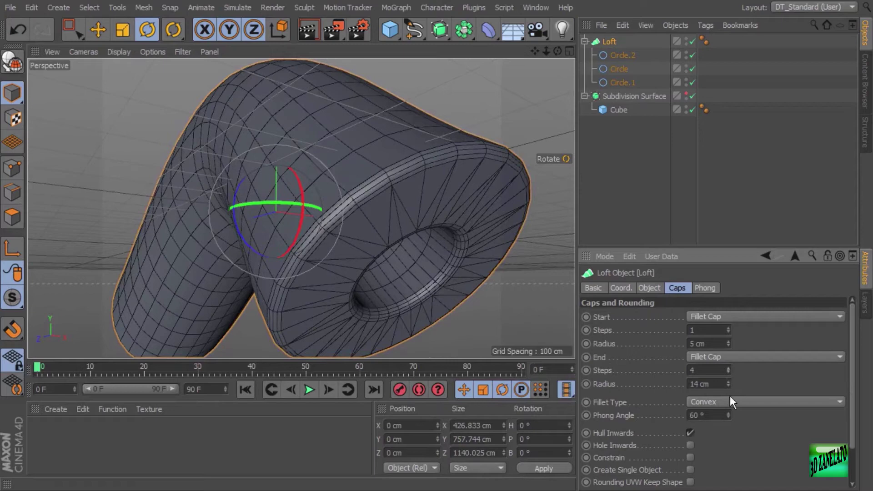
Deselect the Loft and switch the viewport display to smooth shading without mesh lines
scroll(418, 270, down, 3)
click(494, 324)
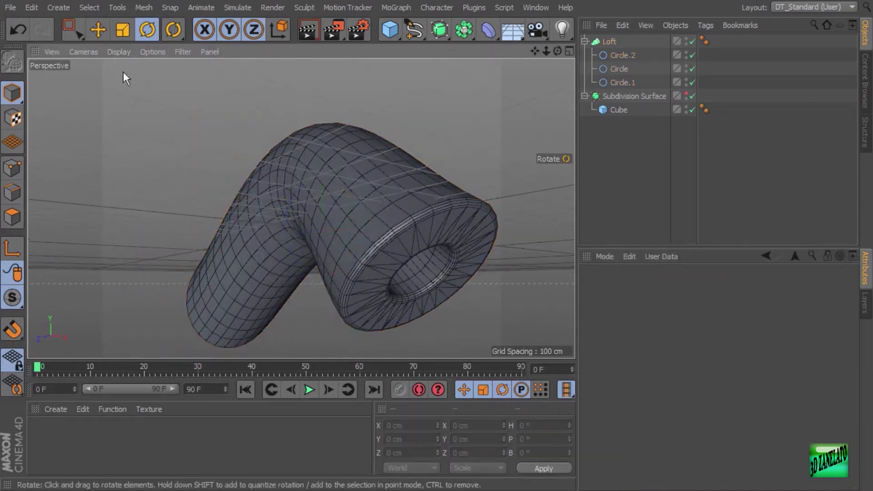
click(117, 52)
click(122, 68)
scroll(411, 226, down, 3)
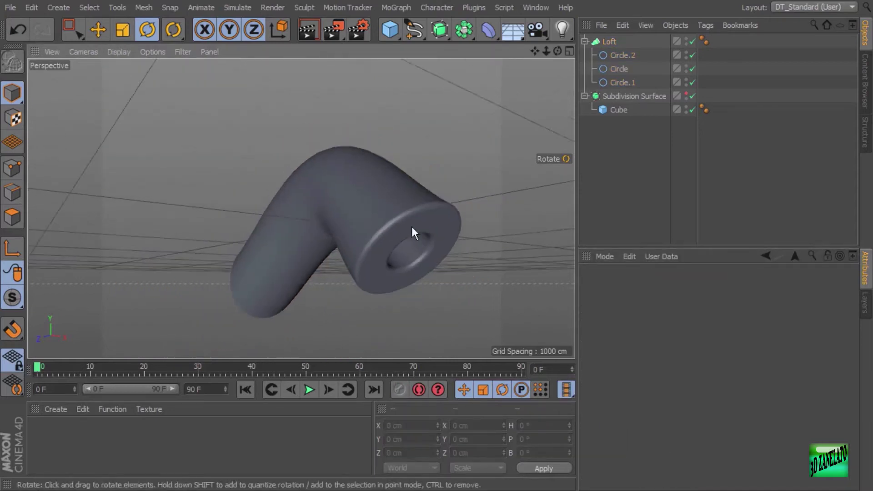
alt+drag(411, 226, 496, 216)
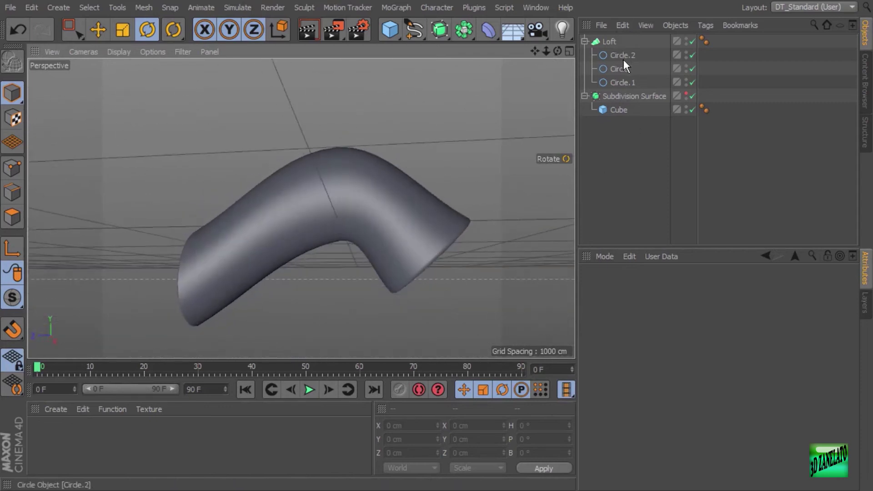
alt+drag(489, 167, 619, 100)
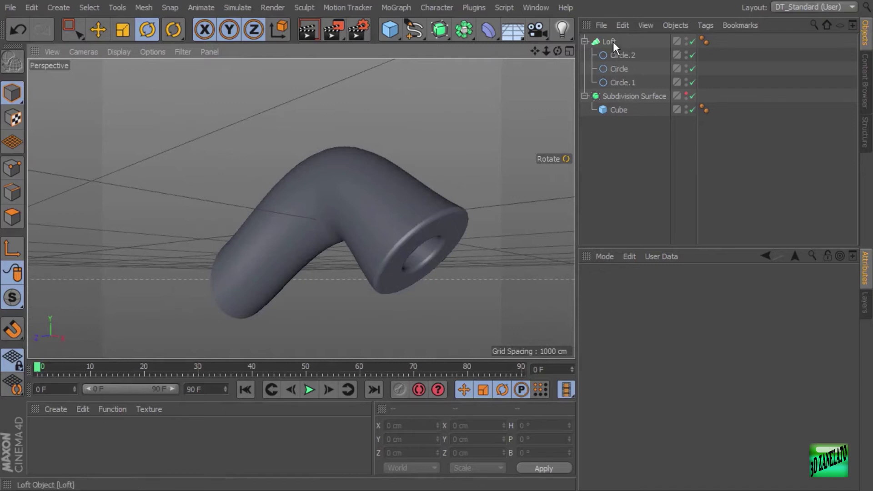
alt+drag(500, 131, 597, 119)
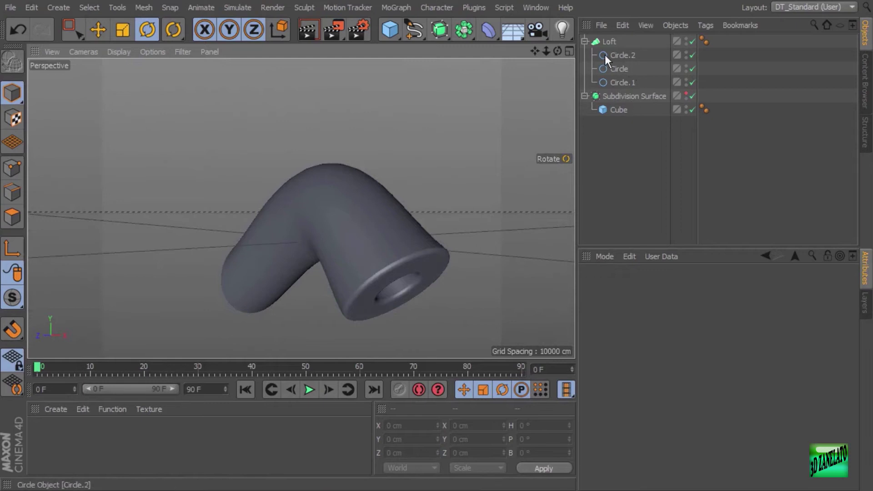
mouse_move(484, 142)
alt+mouse_down()
mouse_move(461, 158)
mouse_move(476, 154)
alt+mouse_up()
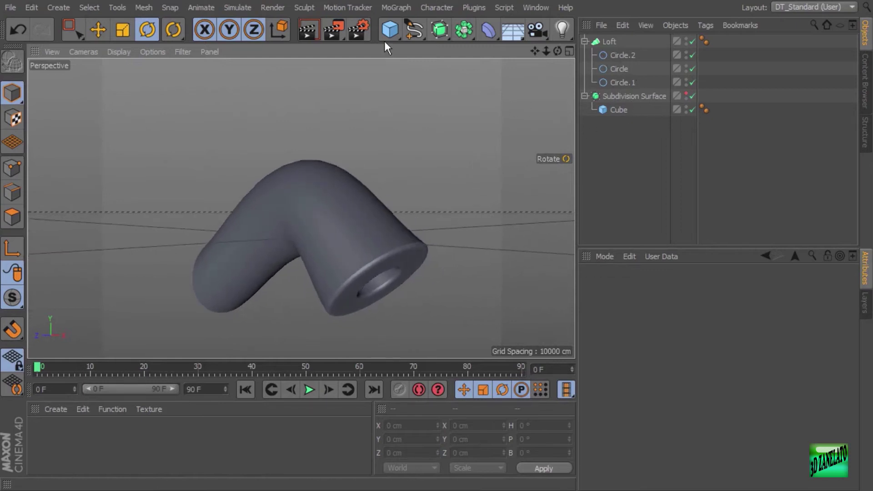
Add a cube and stretch it into a tall block of about 620 × 1339 × 612 cm
drag(392, 29, 487, 56)
alt+drag(453, 162, 495, 180)
drag(308, 215, 356, 223)
drag(292, 232, 255, 222)
alt+drag(400, 222, 466, 239)
scroll(468, 239, down, 5)
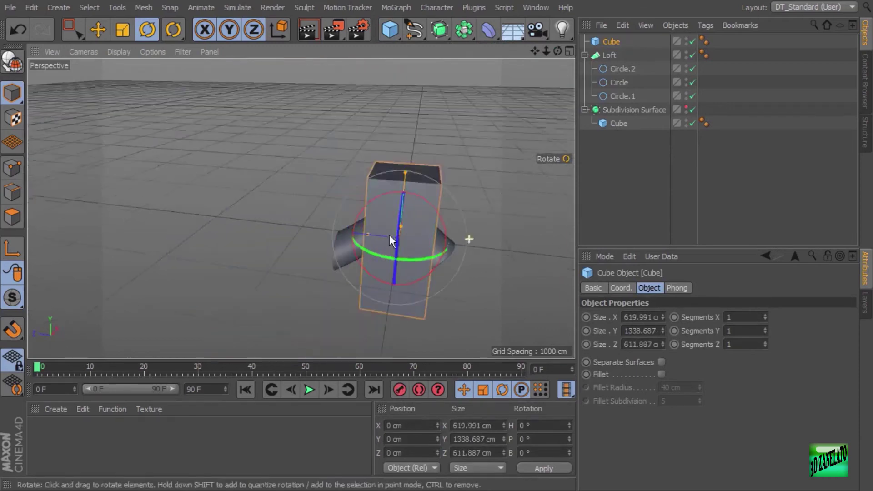
Move the new cube along Z to about 1350 cm, clear of the tube
click(98, 29)
drag(325, 229, 199, 211)
alt+drag(325, 246, 312, 237)
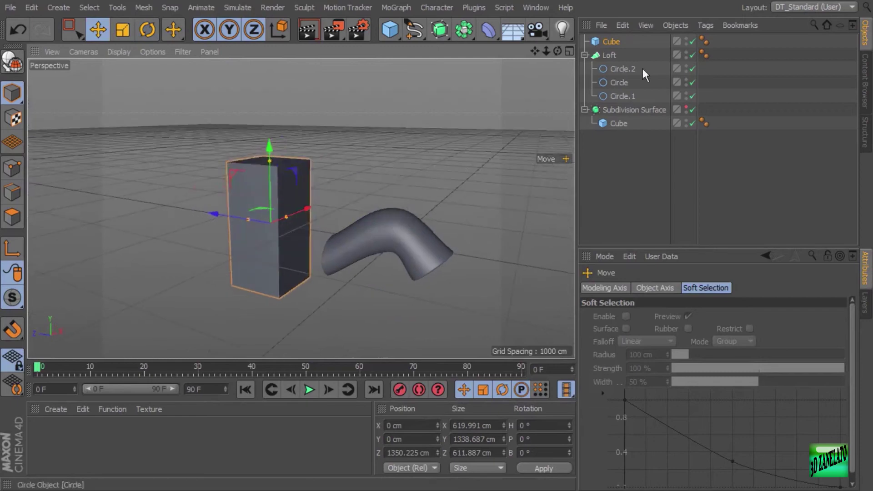
Set the tall cube's X, Y and Z segments to 6 each
click(605, 41)
click(766, 314)
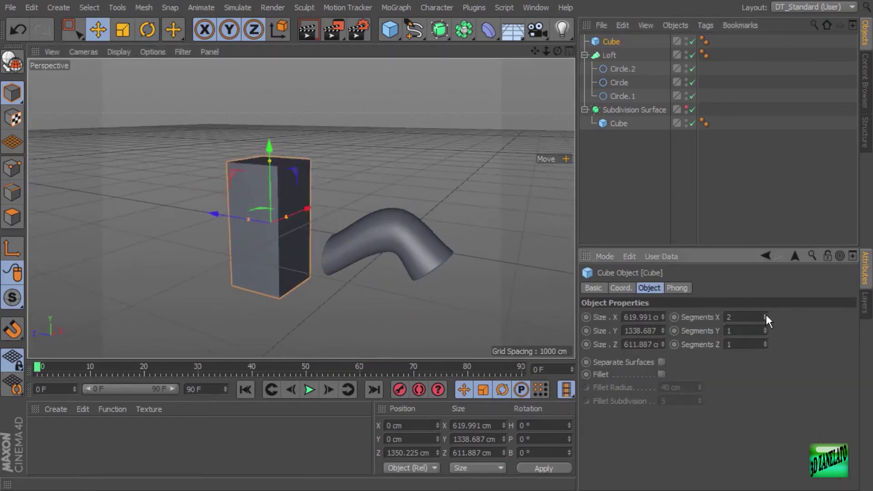
click(765, 314)
click(766, 315)
click(766, 314)
click(766, 315)
click(765, 329)
click(765, 329)
click(765, 328)
click(765, 328)
click(764, 329)
click(764, 328)
click(765, 333)
click(765, 341)
click(766, 342)
click(765, 341)
click(766, 342)
click(765, 342)
Add a Bend deformer and make it a child of the tall cube
alt+middle_drag(305, 169, 342, 157)
scroll(350, 168, up, 3)
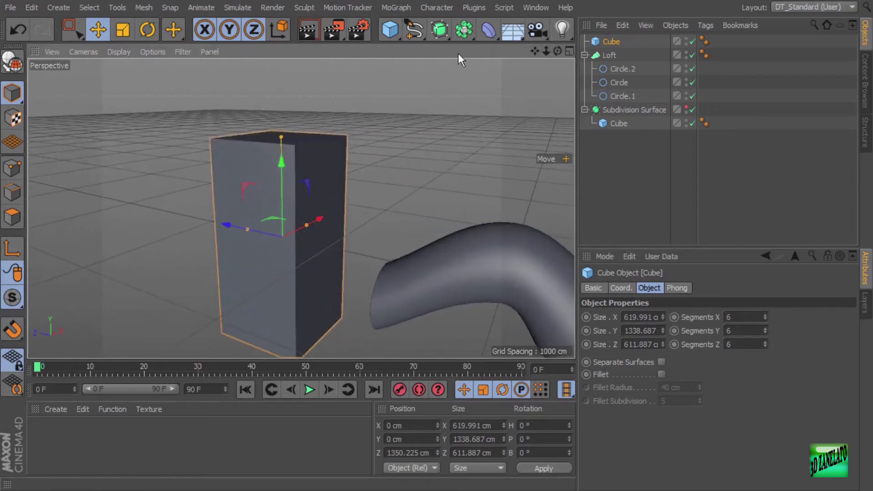
click(490, 29)
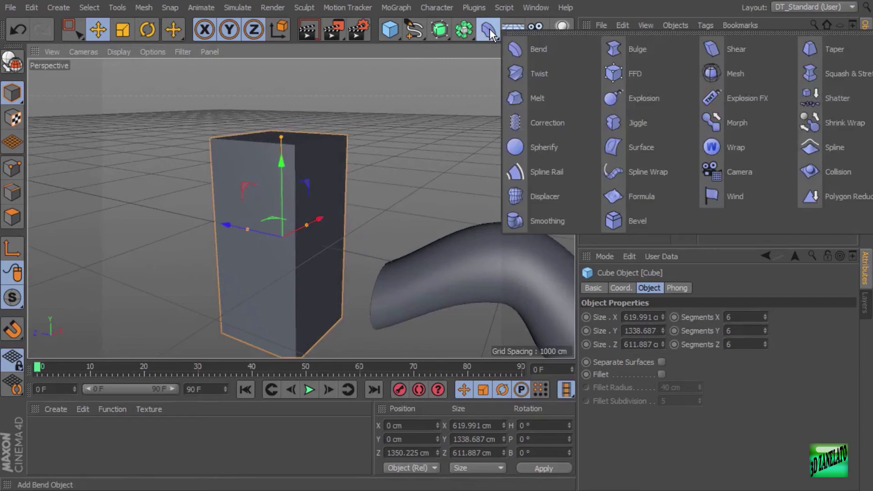
click(518, 48)
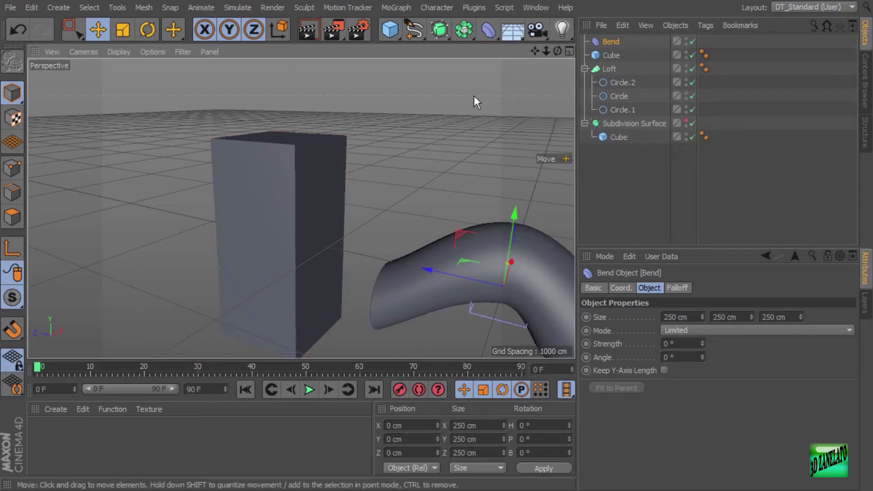
alt+middle_drag(356, 146, 365, 119)
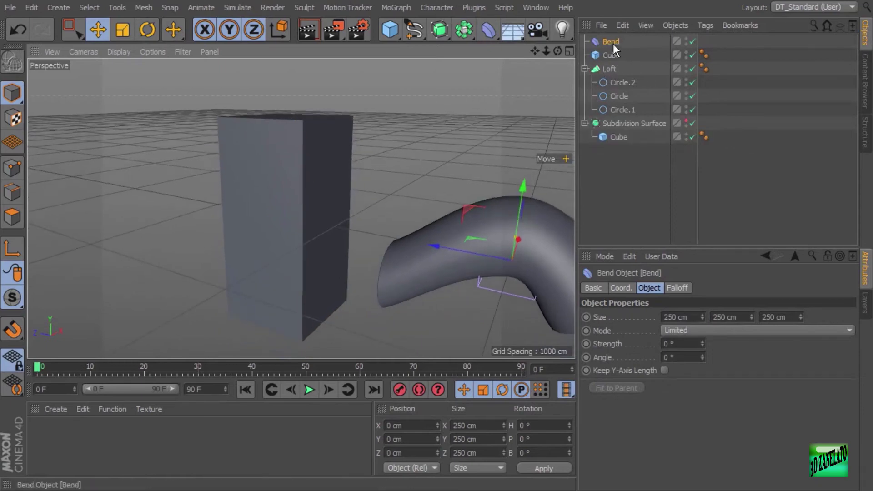
drag(612, 42, 615, 53)
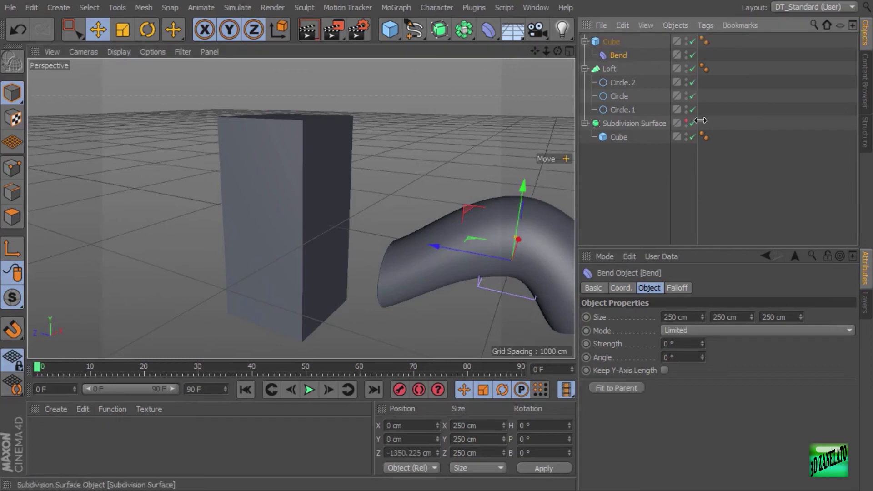
Raise the Bend deformer along Y to about 390 cm
scroll(454, 183, down, 3)
alt+middle_drag(473, 209, 399, 203)
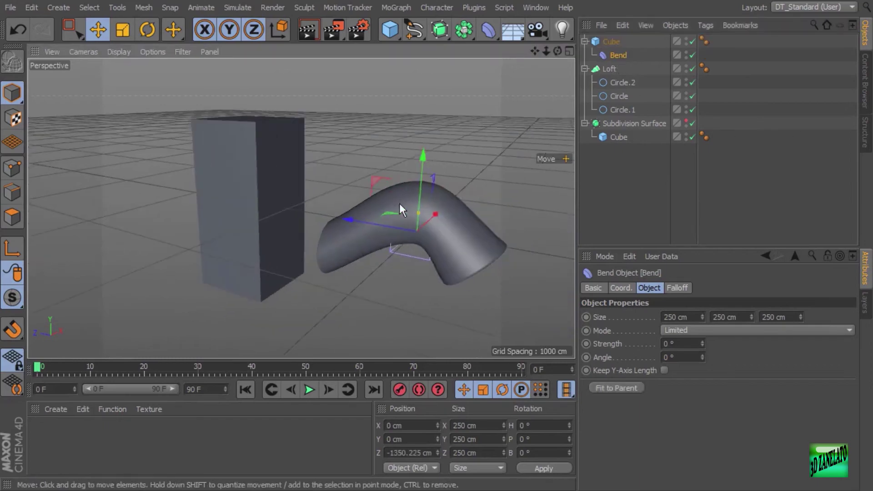
drag(427, 156, 425, 96)
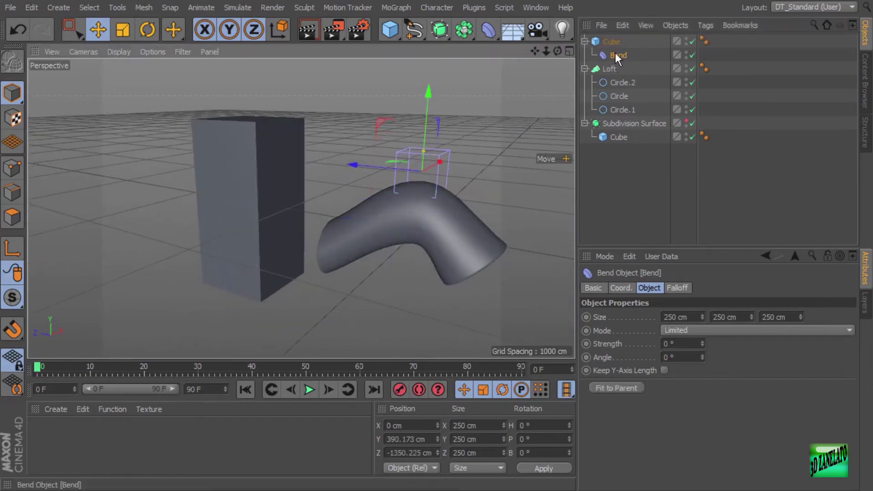
Fit the Bend deformer to its parent cube and set its bend strength to -82°
click(613, 388)
scroll(430, 230, up, 5)
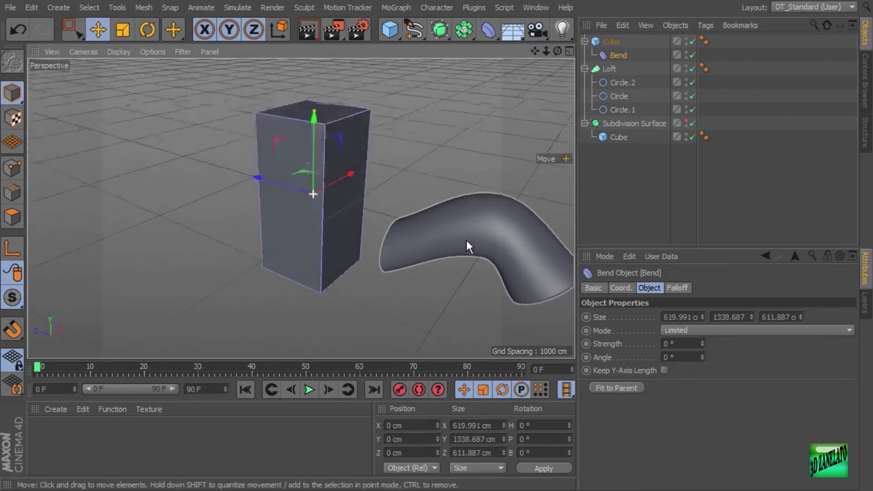
scroll(467, 241, up, 5)
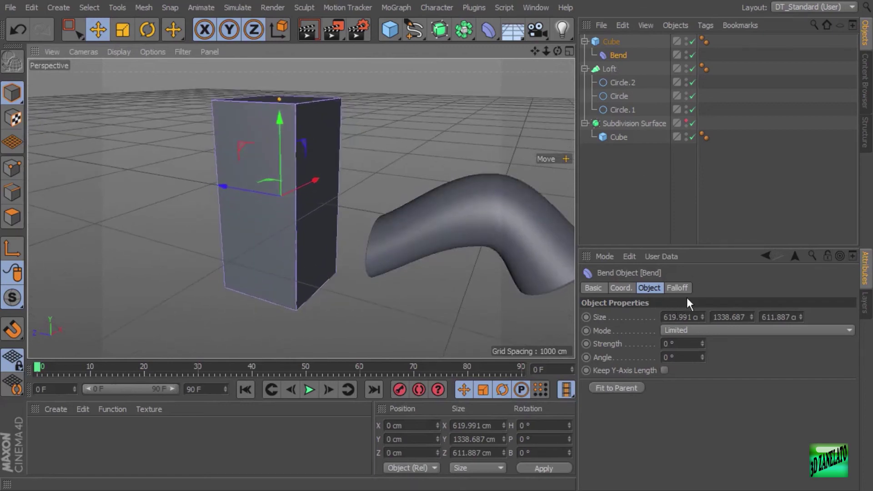
drag(702, 343, 702, 383)
alt+drag(437, 190, 464, 171)
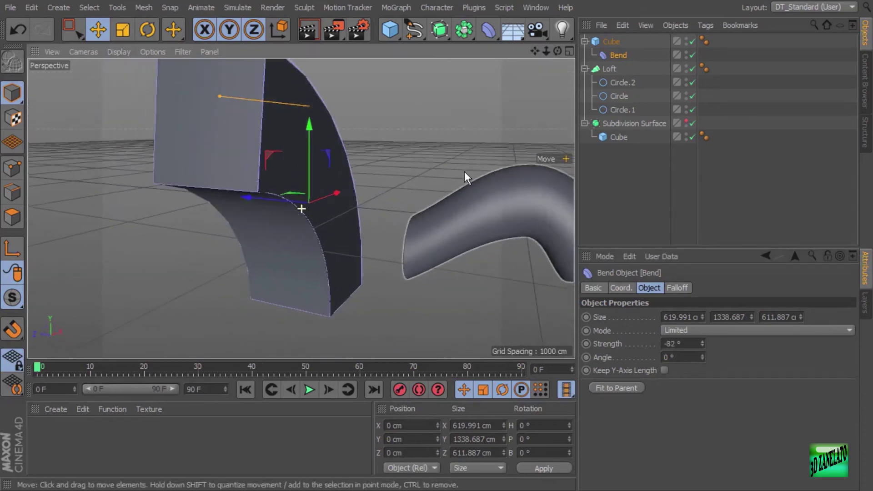
Reduce the bent cube's X segments to 1
click(606, 42)
alt+drag(490, 219, 439, 242)
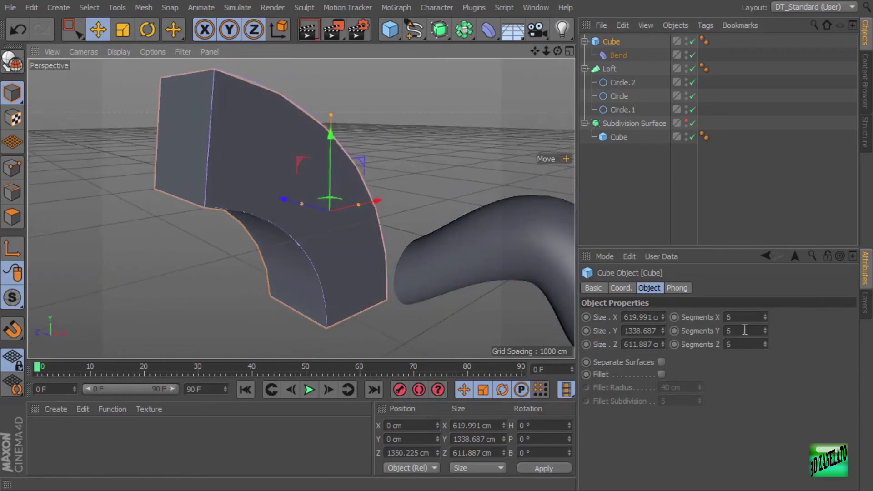
click(766, 320)
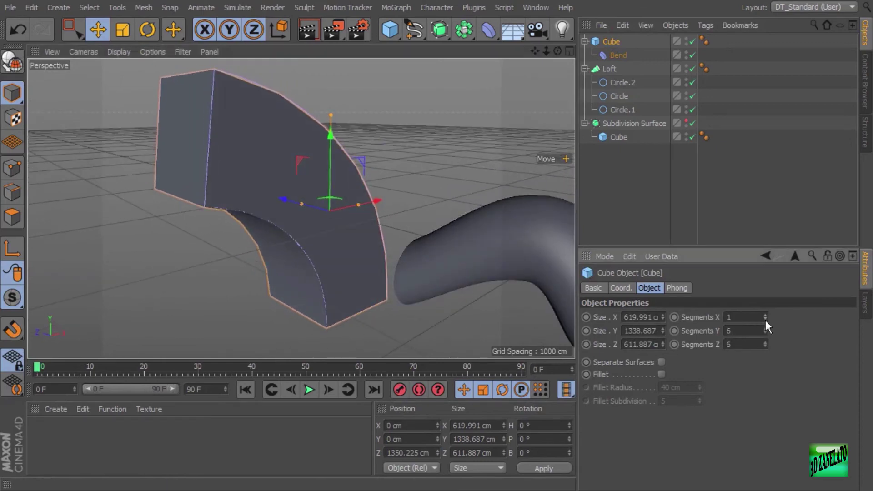
Reduce the bent cube's Y segments to 2 to see how fewer subdivisions affect the bend
click(766, 334)
click(765, 333)
click(766, 334)
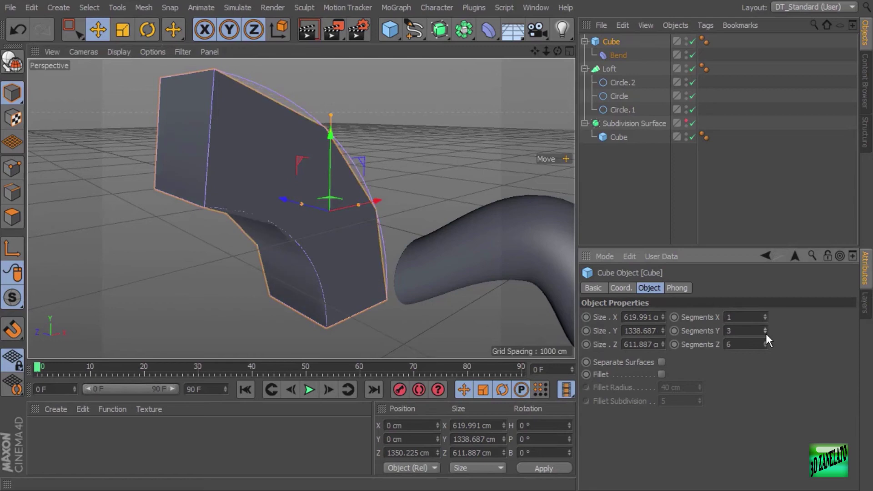
click(766, 334)
alt+drag(391, 246, 290, 165)
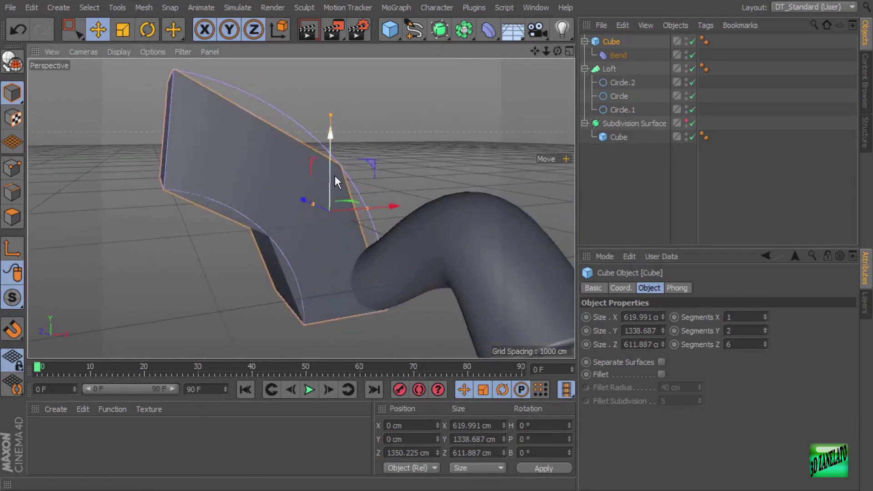
Increase the bent cube's Y segments to 12 for a smooth curve along its height
click(766, 330)
click(766, 329)
click(765, 329)
click(766, 329)
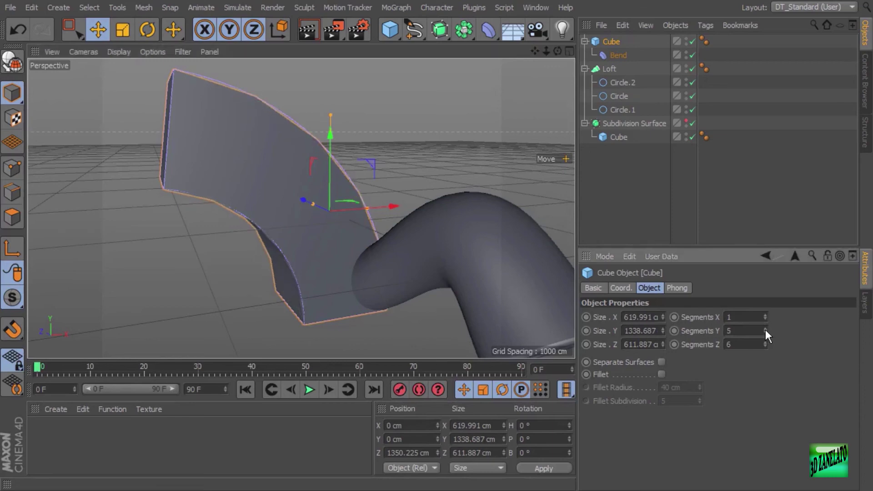
click(765, 330)
click(765, 329)
click(766, 330)
click(766, 329)
click(765, 329)
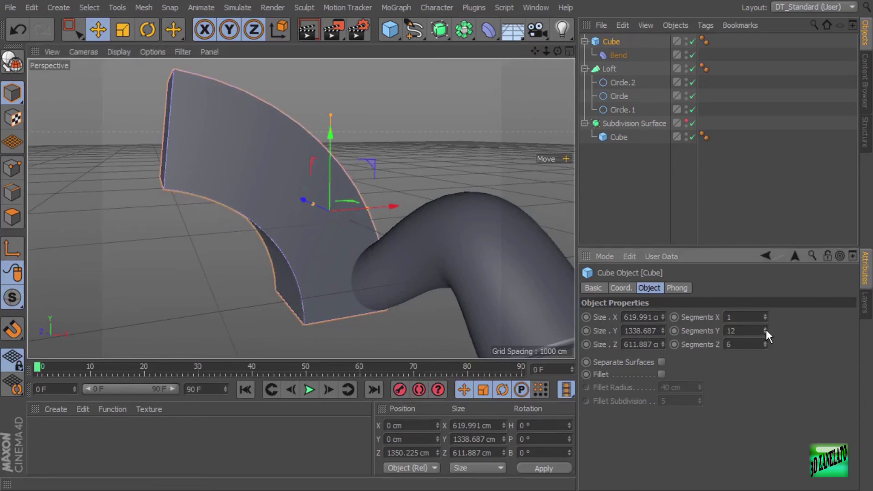
alt+drag(239, 130, 364, 152)
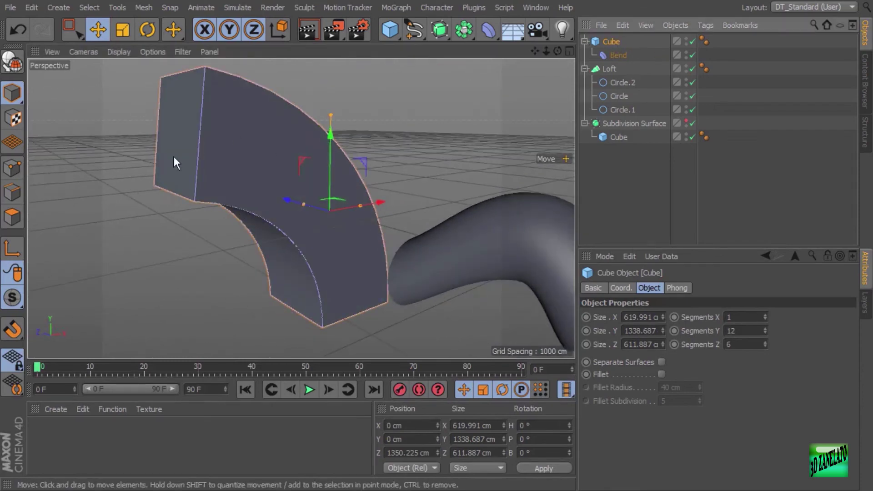
Review the Loft tube beside the bent cube by selecting Circle.2, Circle and Circle.1 in turn
scroll(411, 251, down, 4)
alt+drag(403, 250, 440, 249)
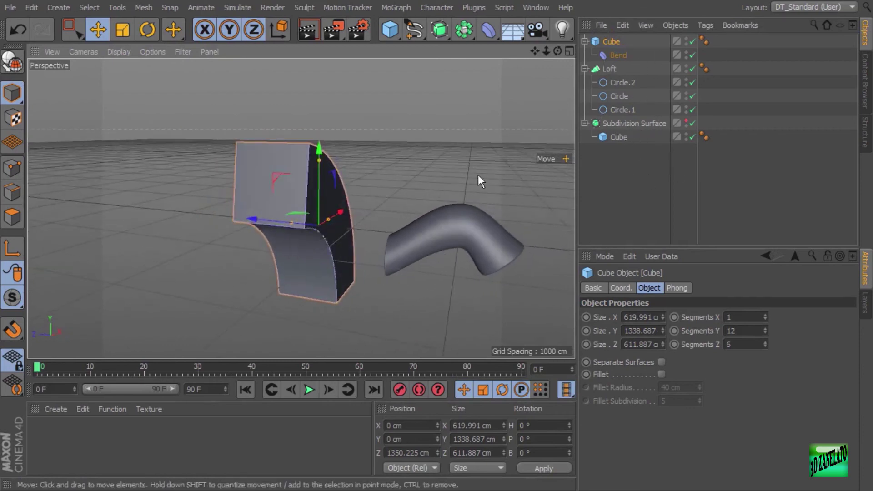
alt+drag(478, 174, 436, 168)
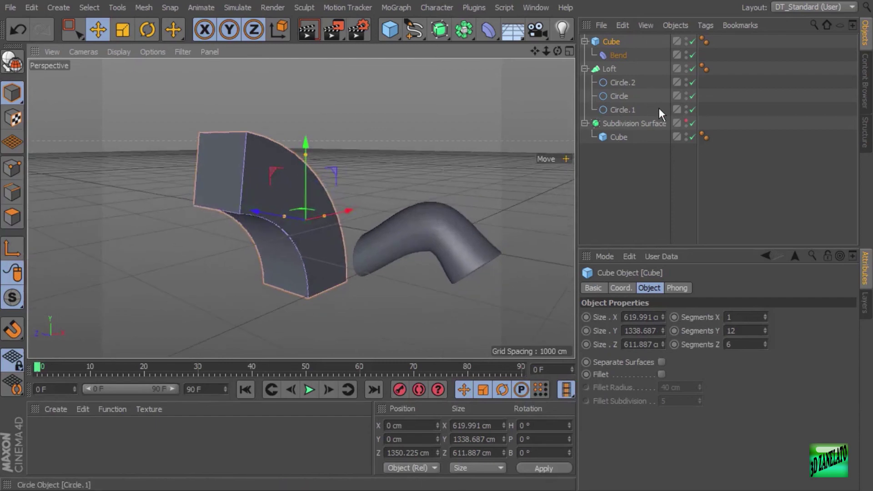
click(621, 82)
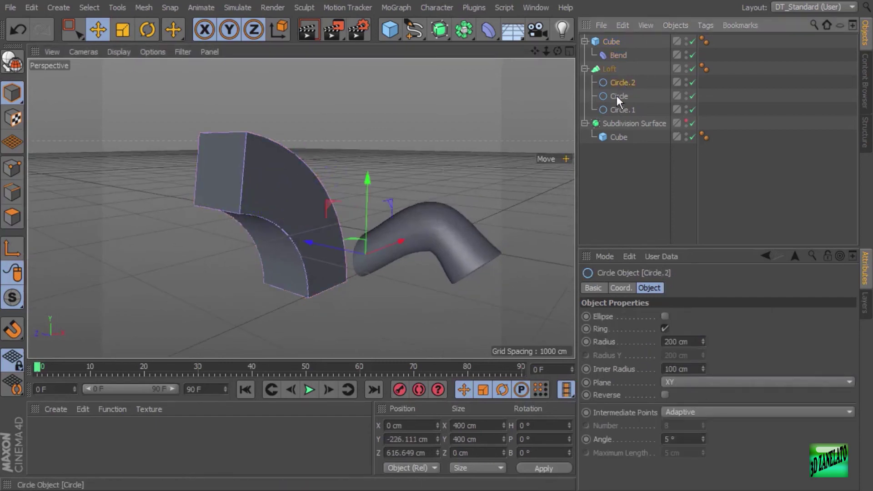
click(617, 96)
click(622, 108)
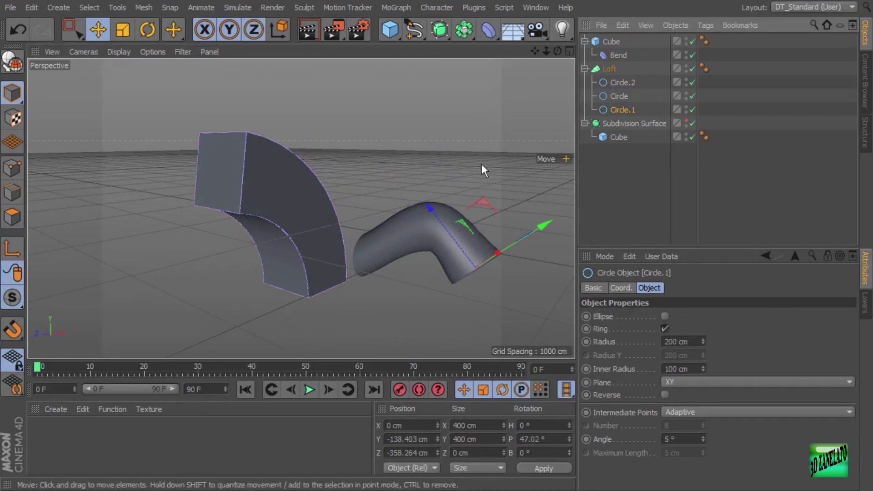
mouse_move(481, 165)
alt+mouse_down()
mouse_move(554, 161)
mouse_move(490, 165)
mouse_move(479, 175)
alt+mouse_up()
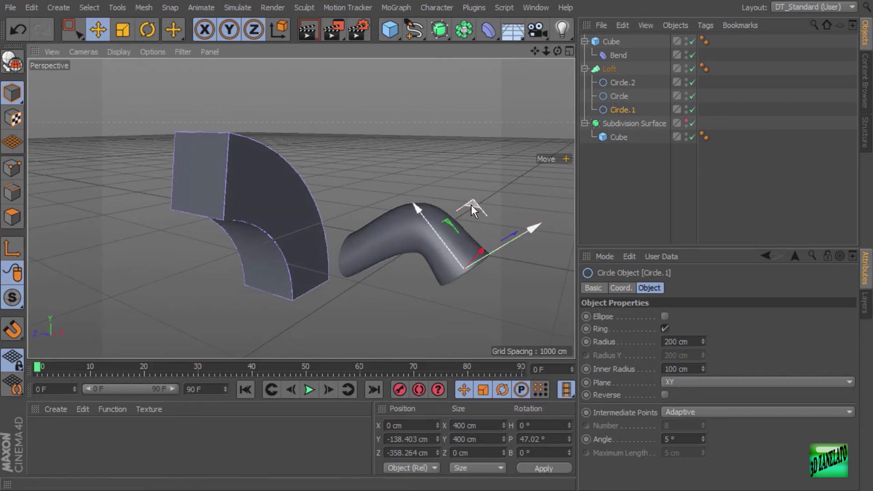
click(464, 29)
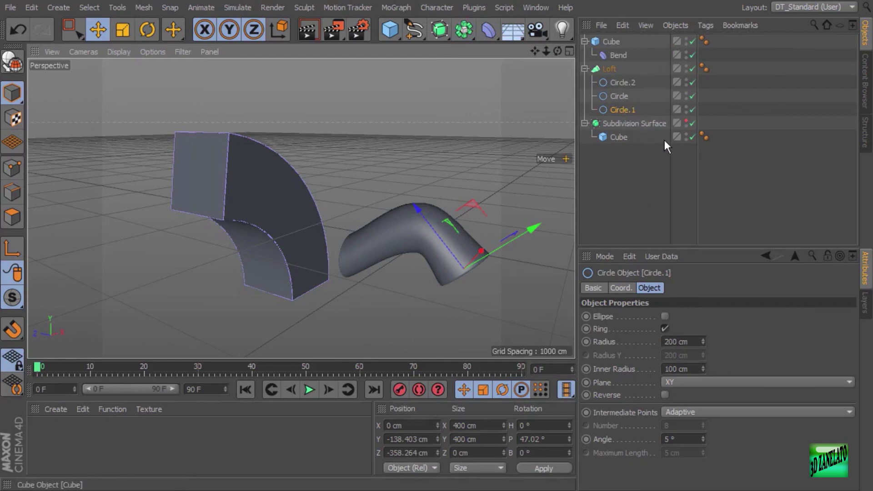
mouse_move(419, 213)
alt+mouse_down()
mouse_move(515, 207)
mouse_move(397, 210)
mouse_move(432, 203)
alt+mouse_up()
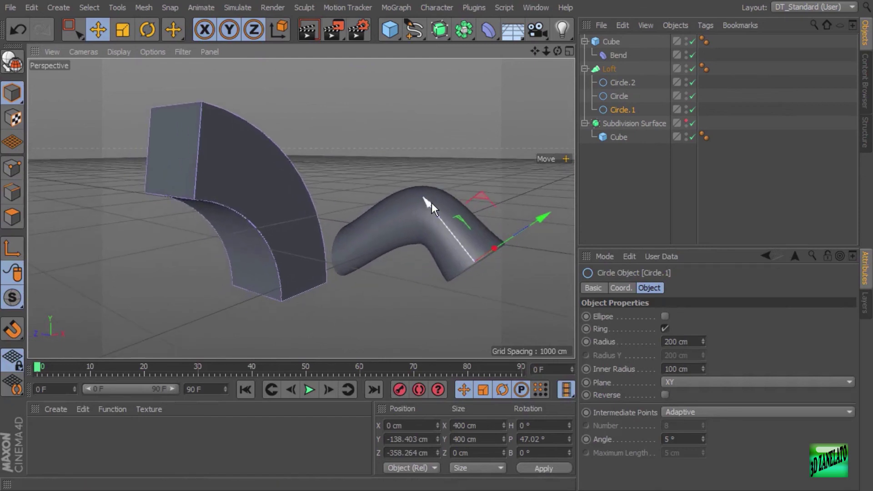
alt+drag(431, 181, 435, 187)
alt+right_drag(434, 187, 436, 188)
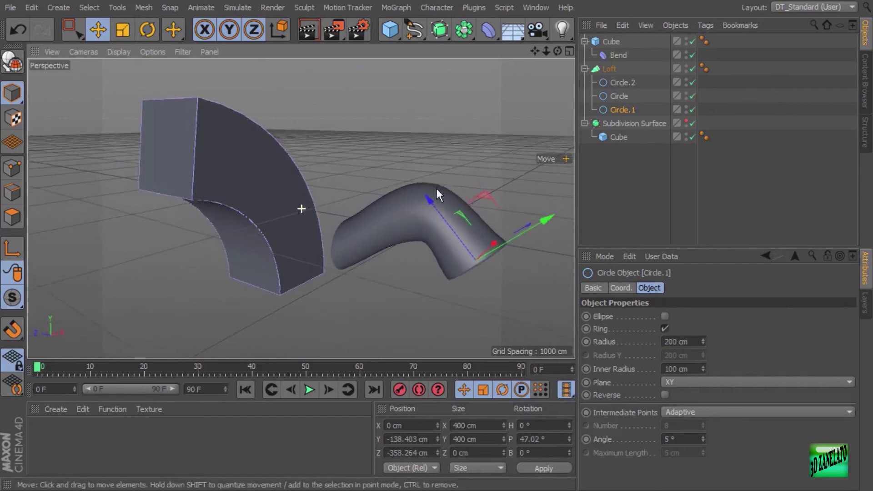
alt+drag(435, 189, 450, 178)
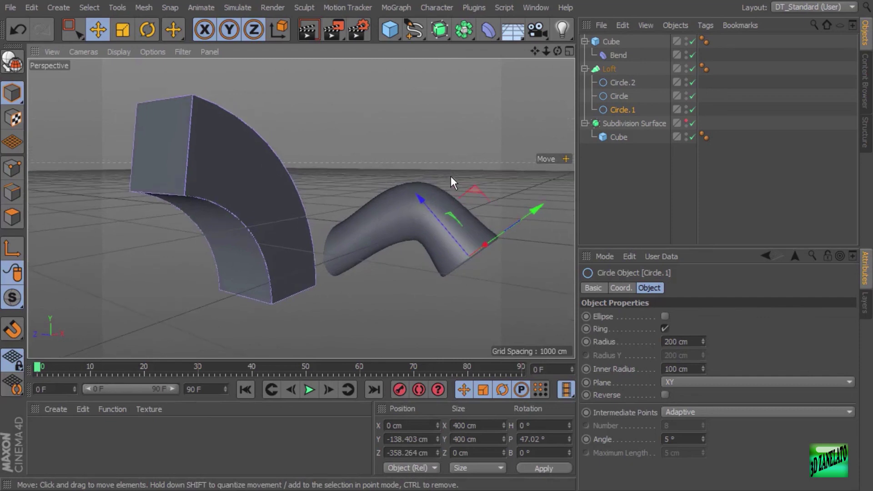